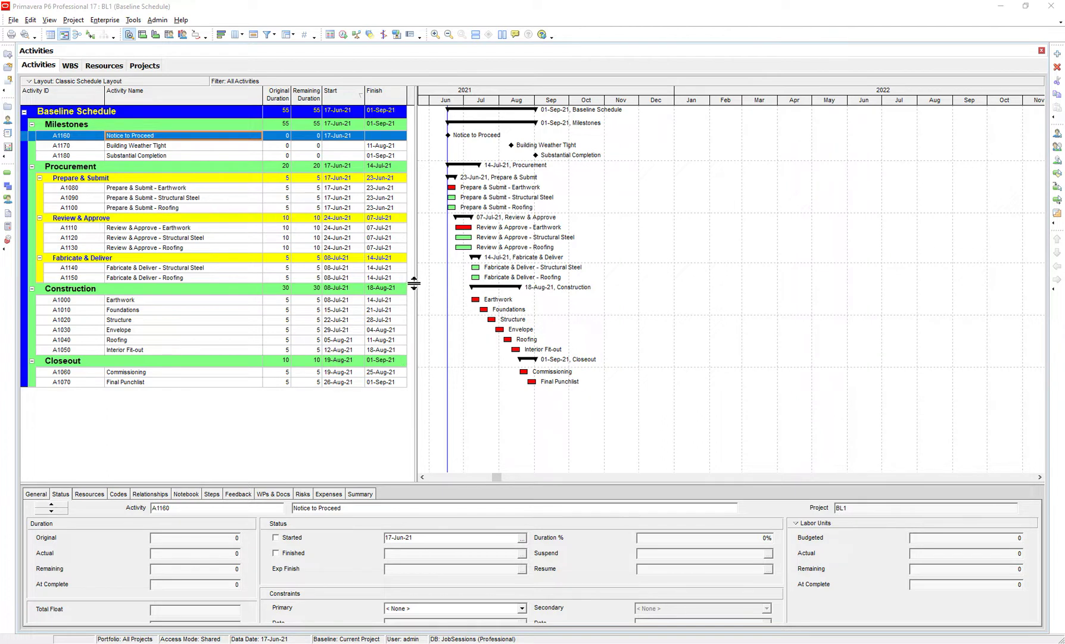
# Adjust the Gantt splitter and timescale, select a few activity rows, then switch to Resources
pyautogui.moveTo(414, 281); pyautogui.dragTo(410, 280)
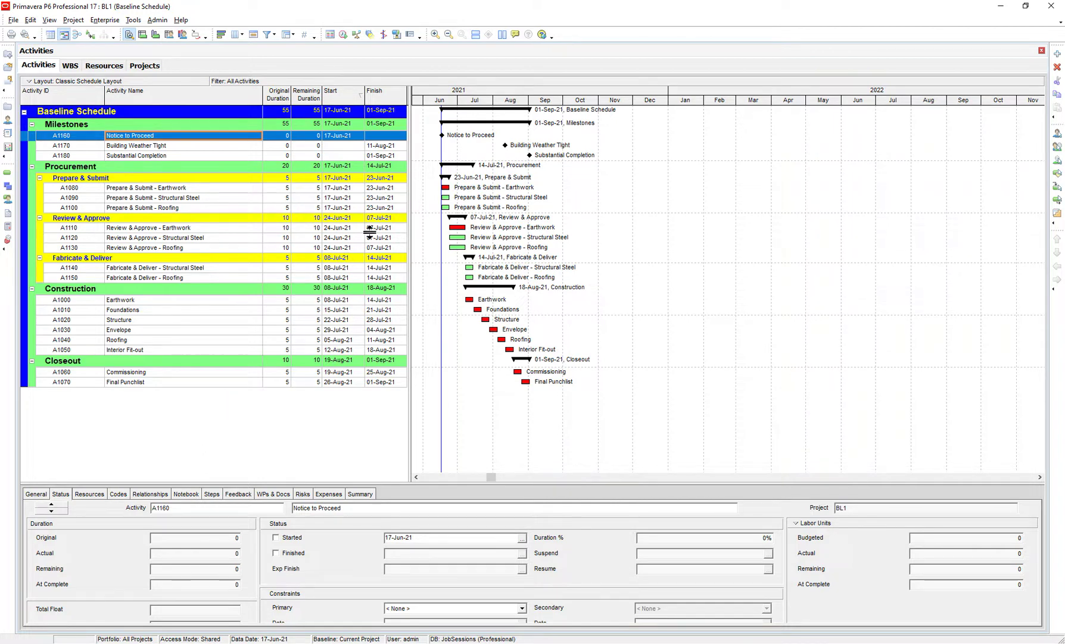
pyautogui.moveTo(410, 218)
pyautogui.mouseDown()
pyautogui.moveTo(419, 218)
pyautogui.moveTo(410, 219)
pyautogui.mouseUp()
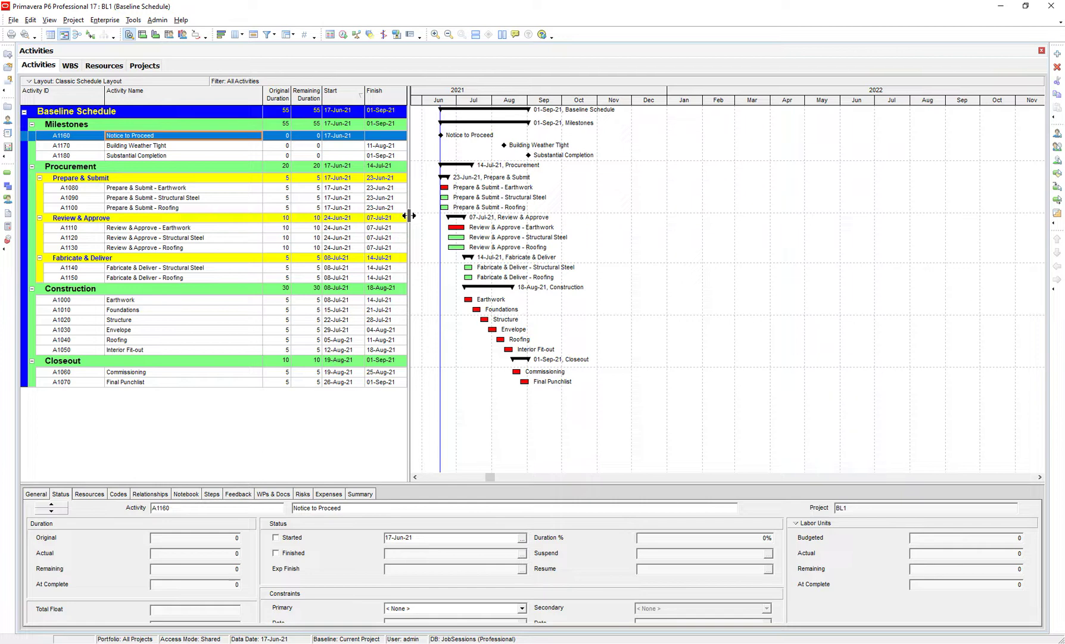
pyautogui.moveTo(491, 99); pyautogui.dragTo(475, 98)
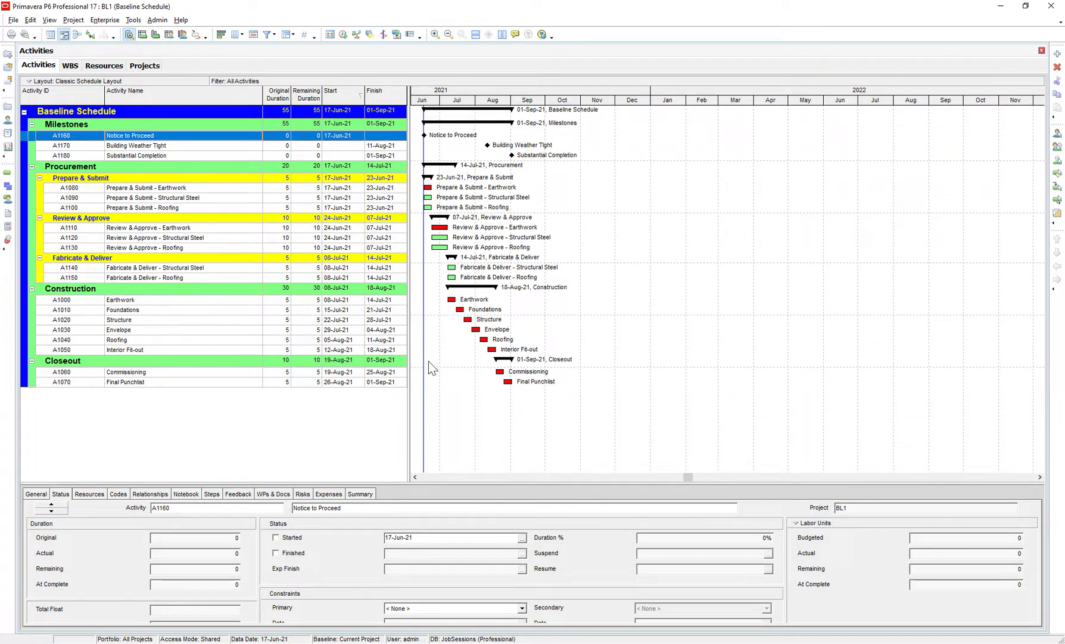
pyautogui.click(286, 258)
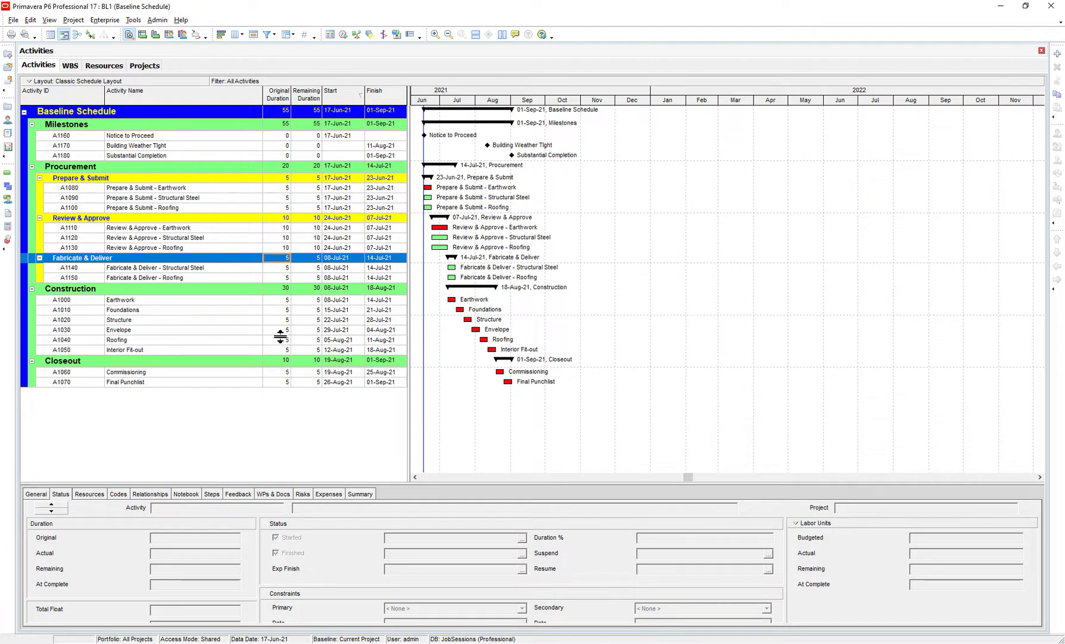
pyautogui.click(283, 330)
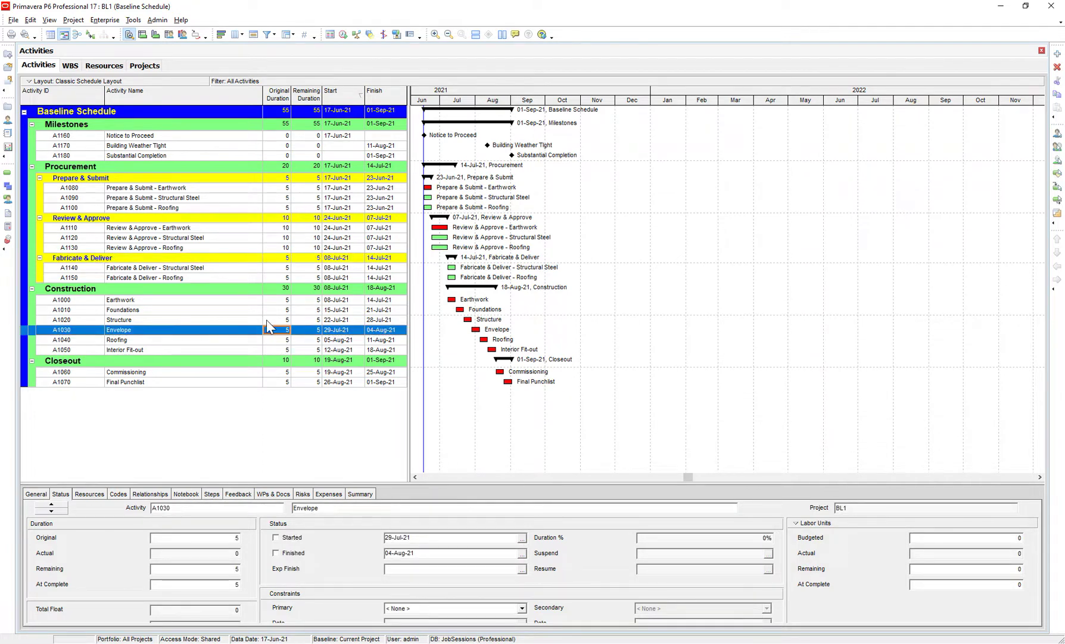
pyautogui.click(8, 121)
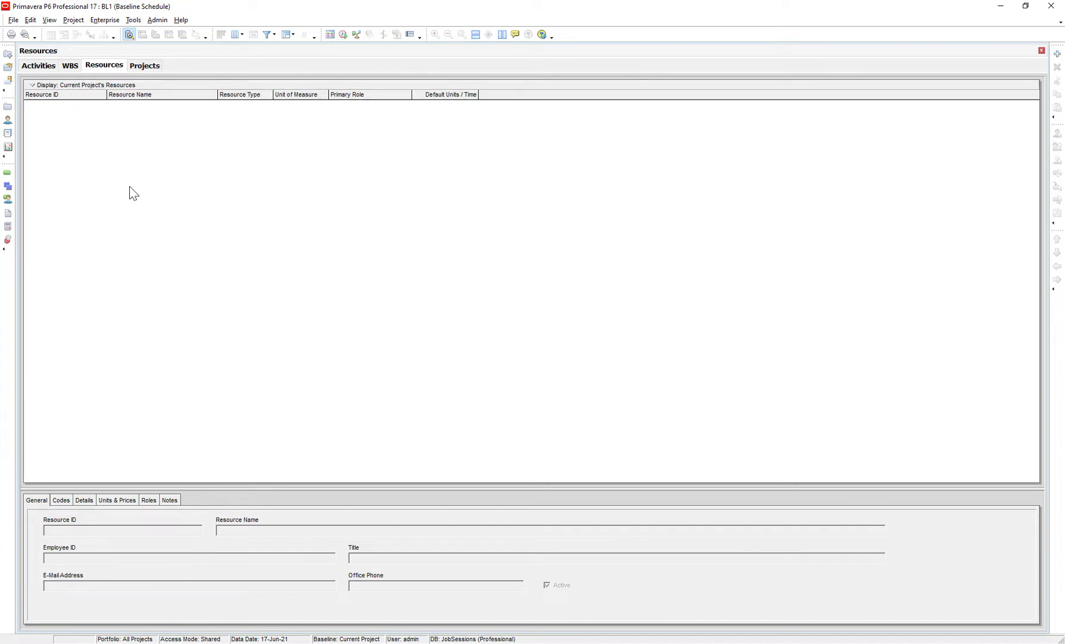
# Filter the resource list to All Resources instead of only this project's resources
pyautogui.click(45, 85)
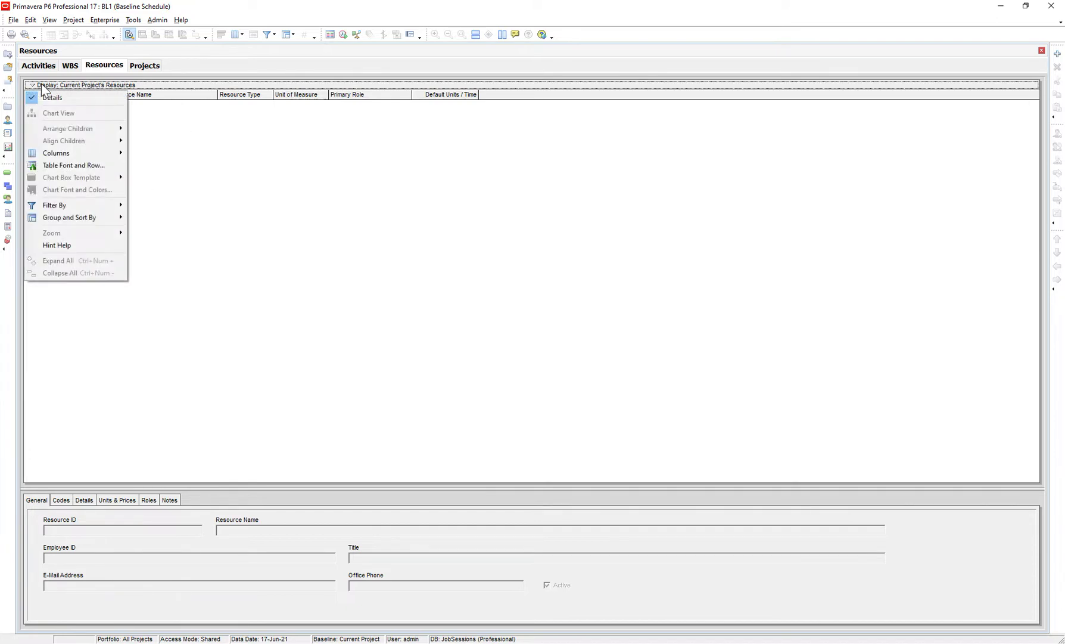
pyautogui.moveTo(65, 207)
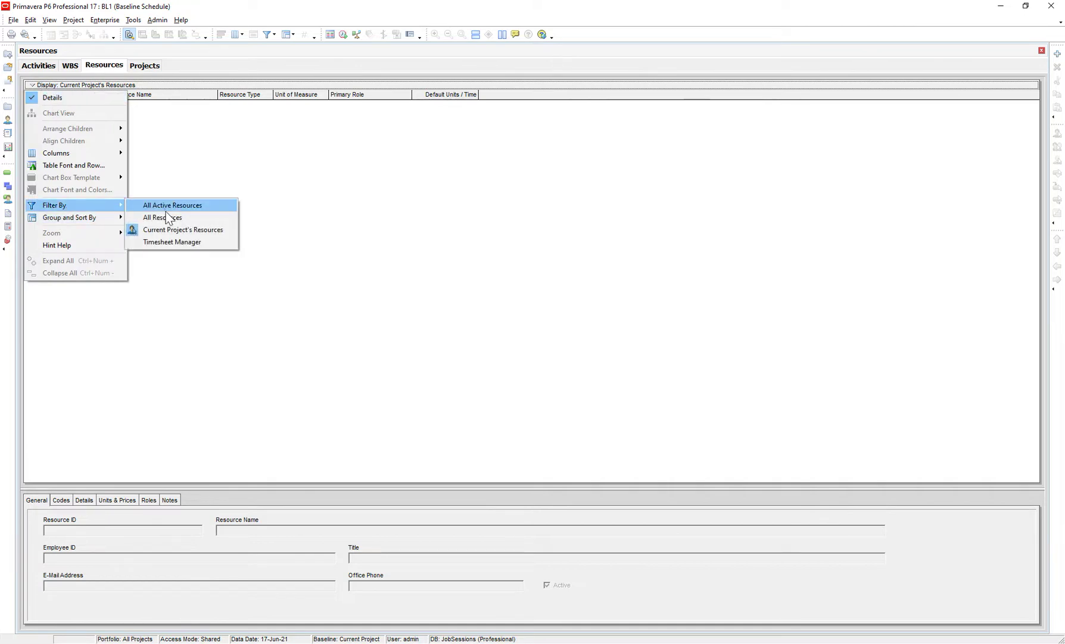
pyautogui.click(171, 222)
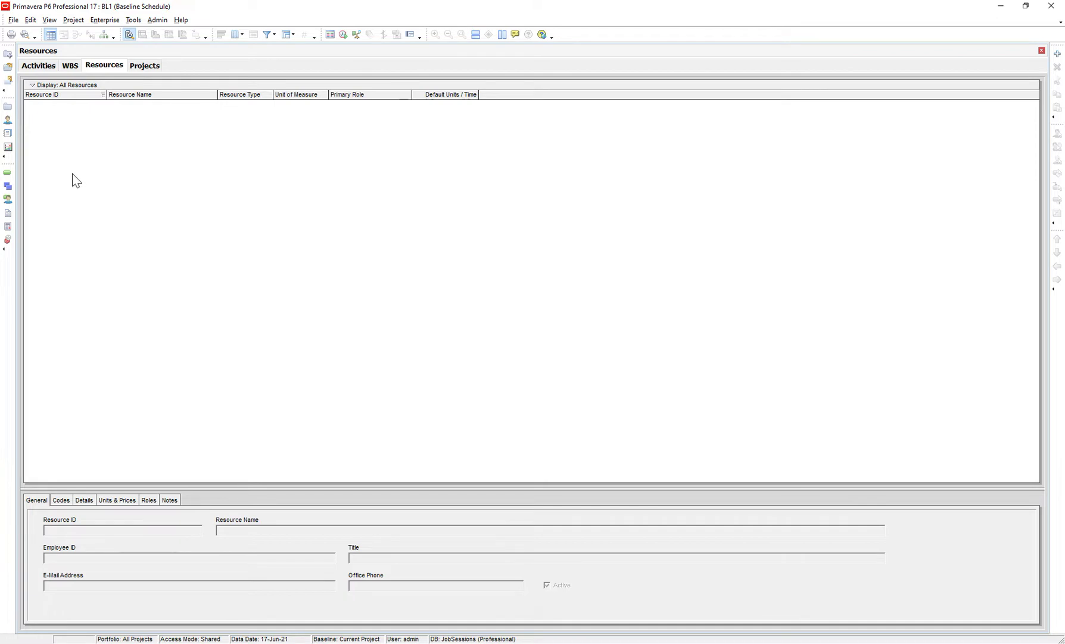
pyautogui.click(1058, 54)
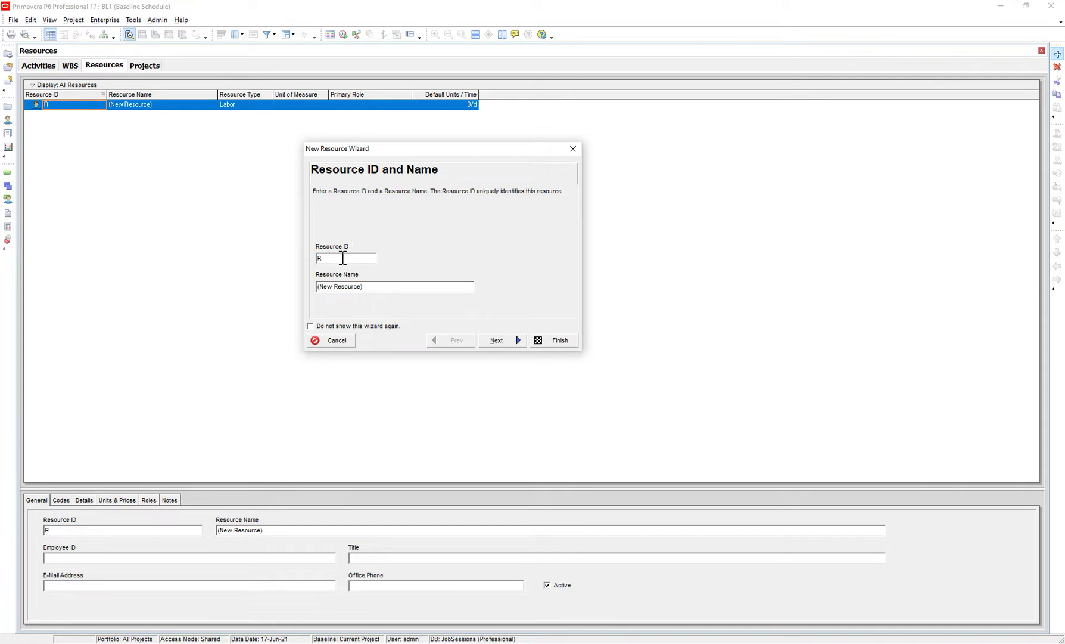
# Enter Resource ID COST and name Cost Resource in the New Resource Wizard
pyautogui.write('COST')
pyautogui.press('Tab')
pyautogui.write('Cost Resource')
pyautogui.click(495, 340)
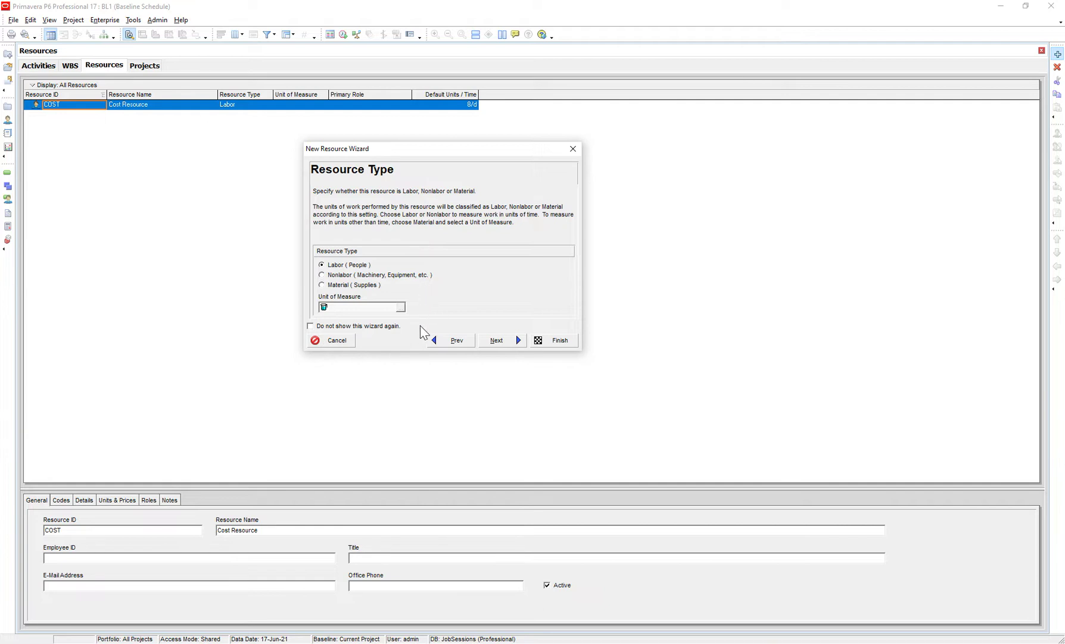
# Make it a Material resource, leave the unit of measure unset, and finish the wizard
pyautogui.click(322, 285)
pyautogui.click(401, 307)
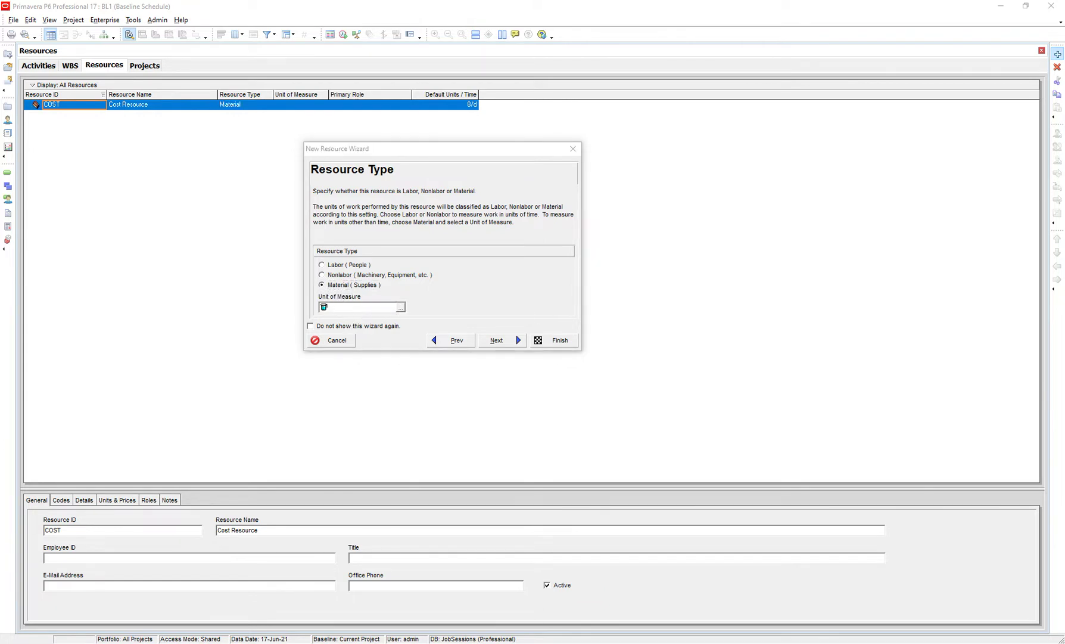
pyautogui.click(334, 159)
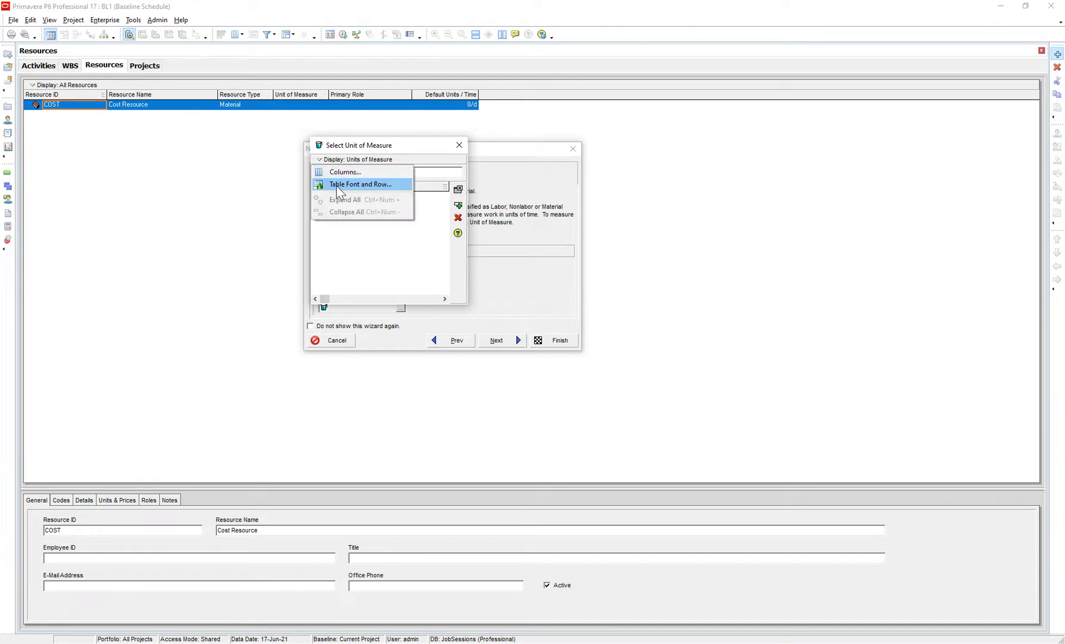
pyautogui.click(397, 241)
pyautogui.click(459, 145)
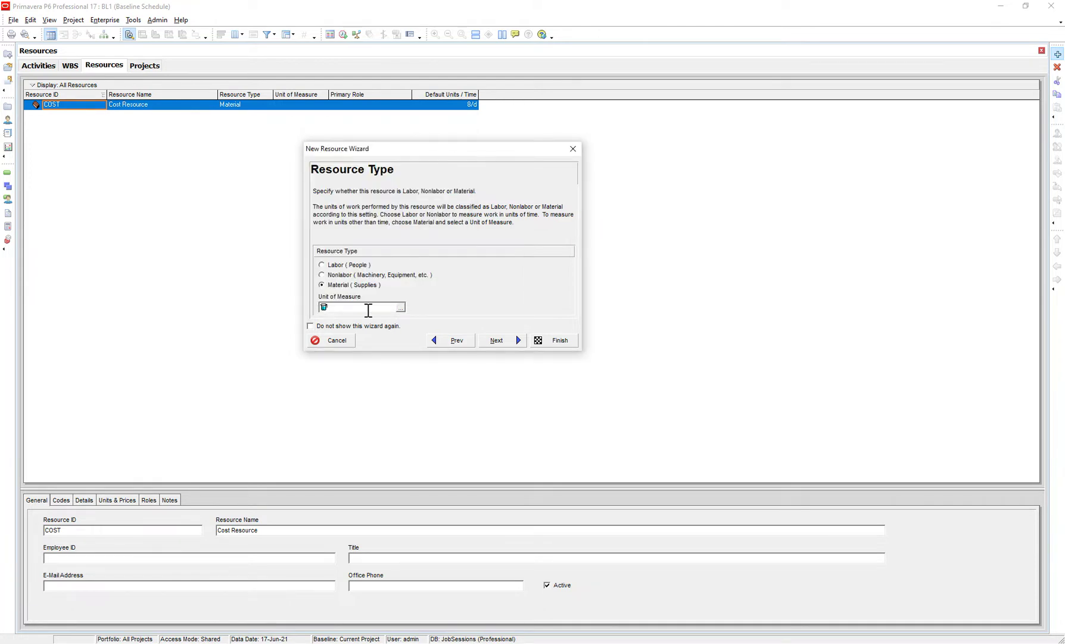
pyautogui.click(508, 340)
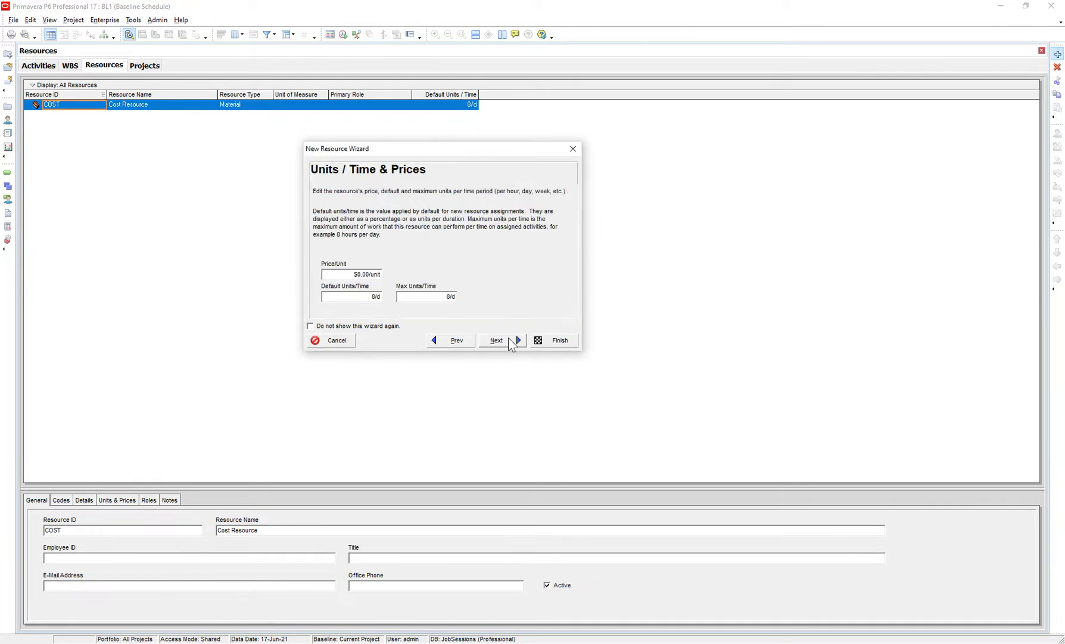
pyautogui.click(348, 274)
pyautogui.click(503, 342)
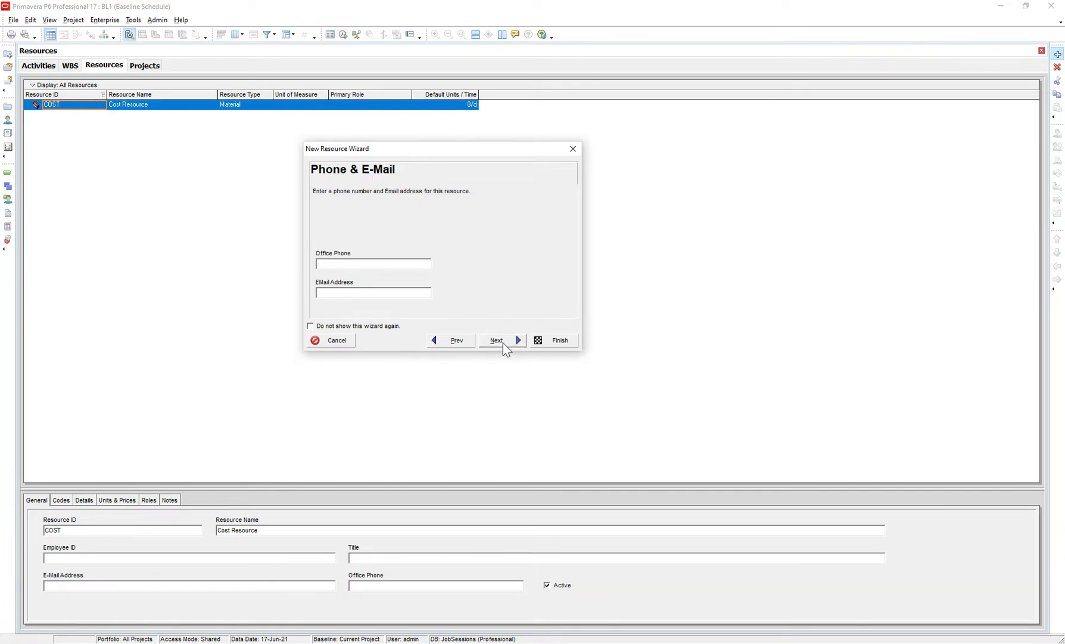
pyautogui.click(552, 341)
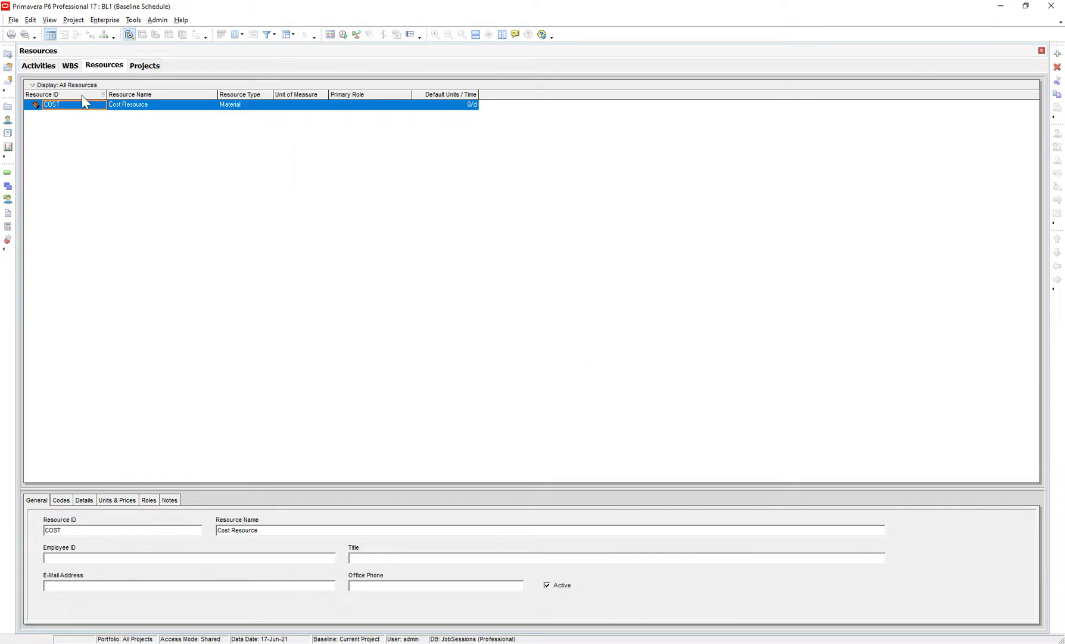
# On Cost Resource's Details tab, uncheck Calculate costs from units and Auto Compute Actuals
pyautogui.moveTo(198, 487); pyautogui.dragTo(208, 287)
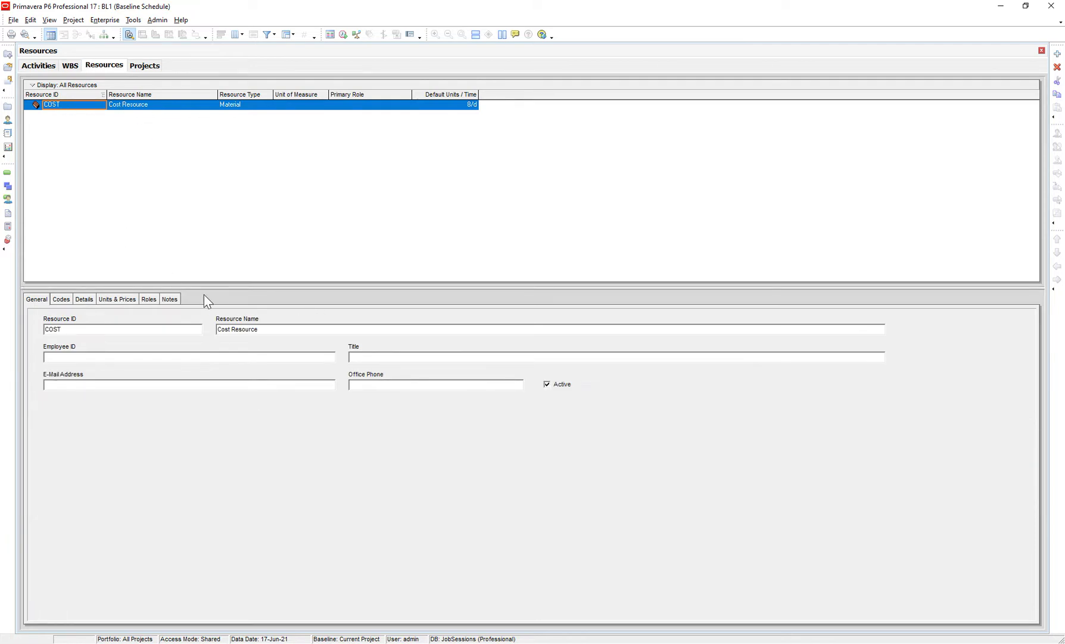
pyautogui.click(88, 299)
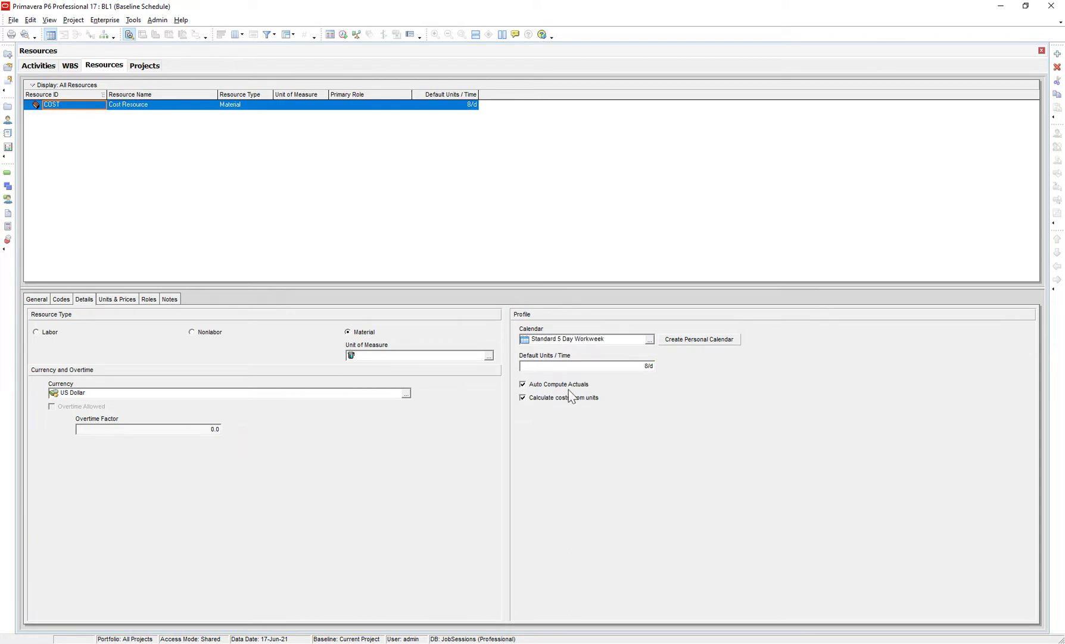
pyautogui.click(523, 398)
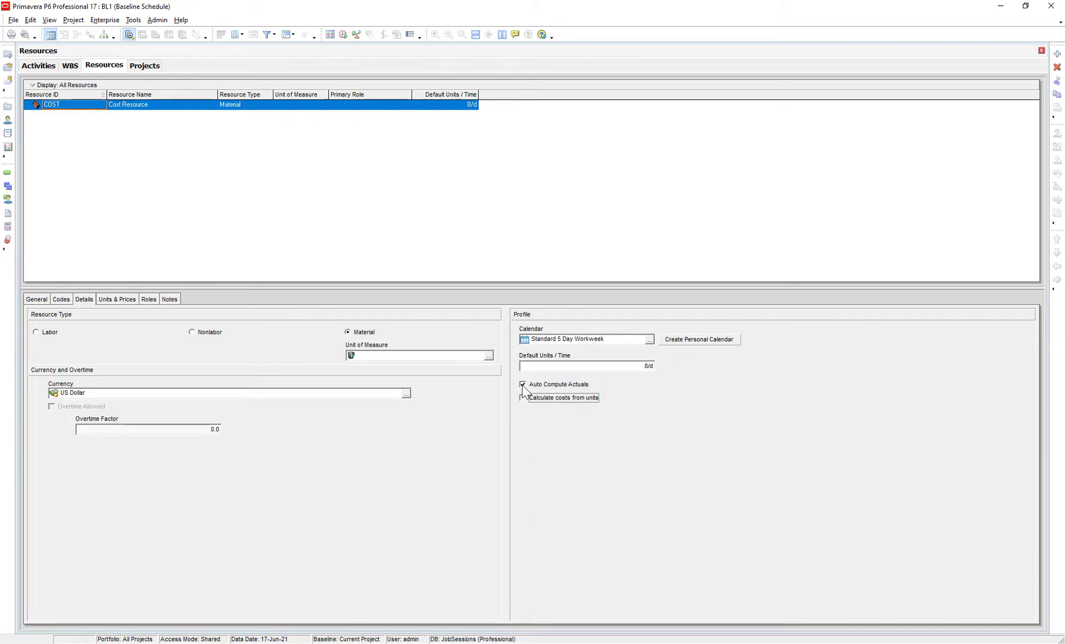
pyautogui.click(523, 384)
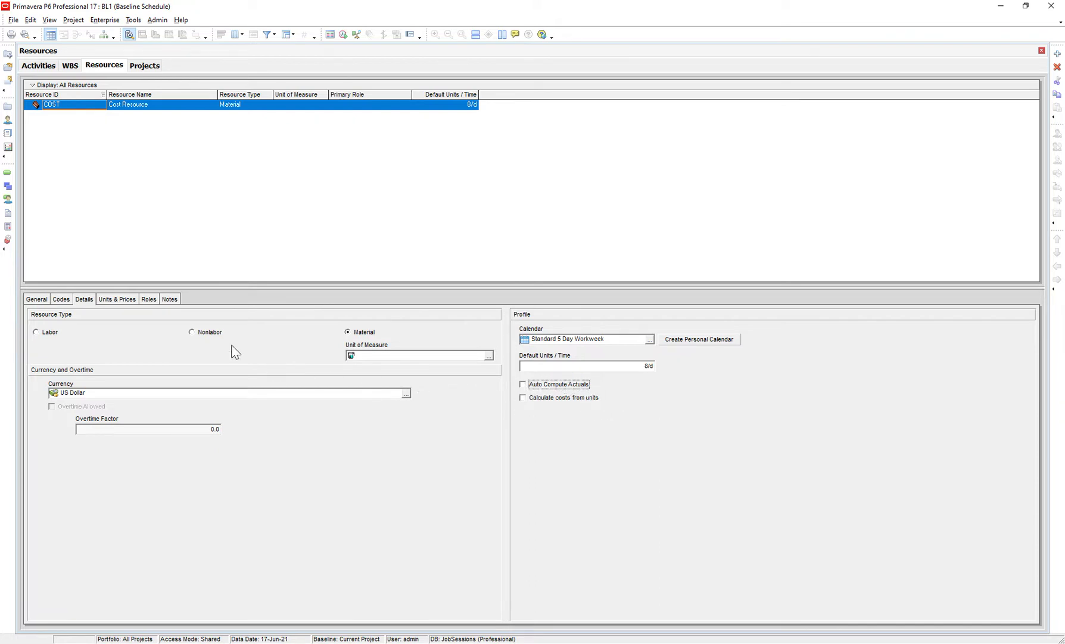
pyautogui.click(115, 299)
pyautogui.click(84, 300)
# In Activities, select the three Prepare & Submit activities, the Construction activities and A1070 Final Punchlist
pyautogui.click(8, 174)
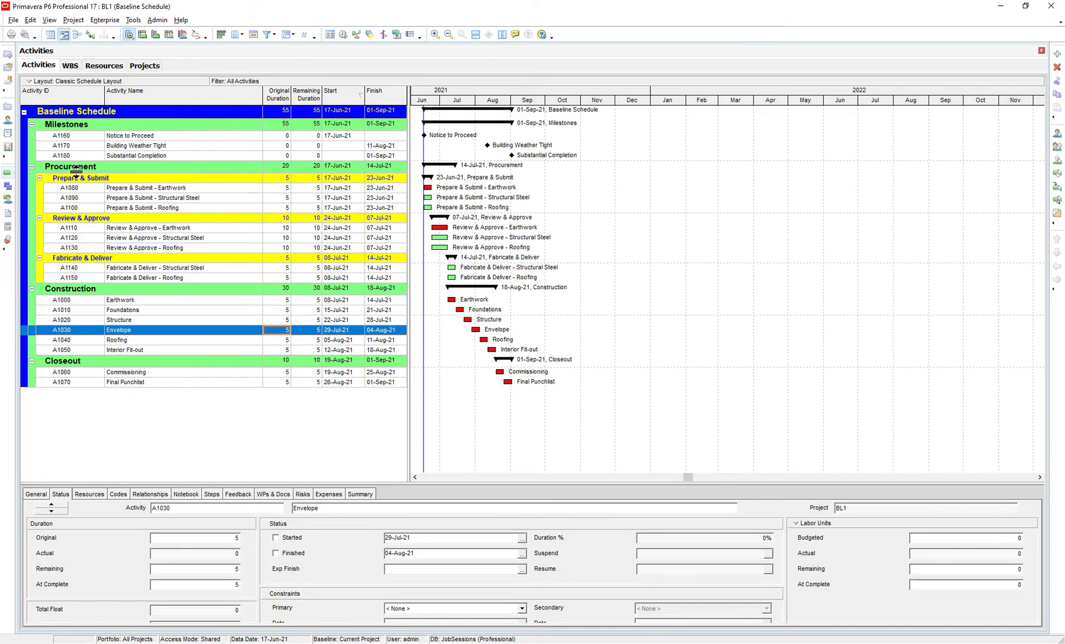
pyautogui.moveTo(409, 188); pyautogui.dragTo(671, 185)
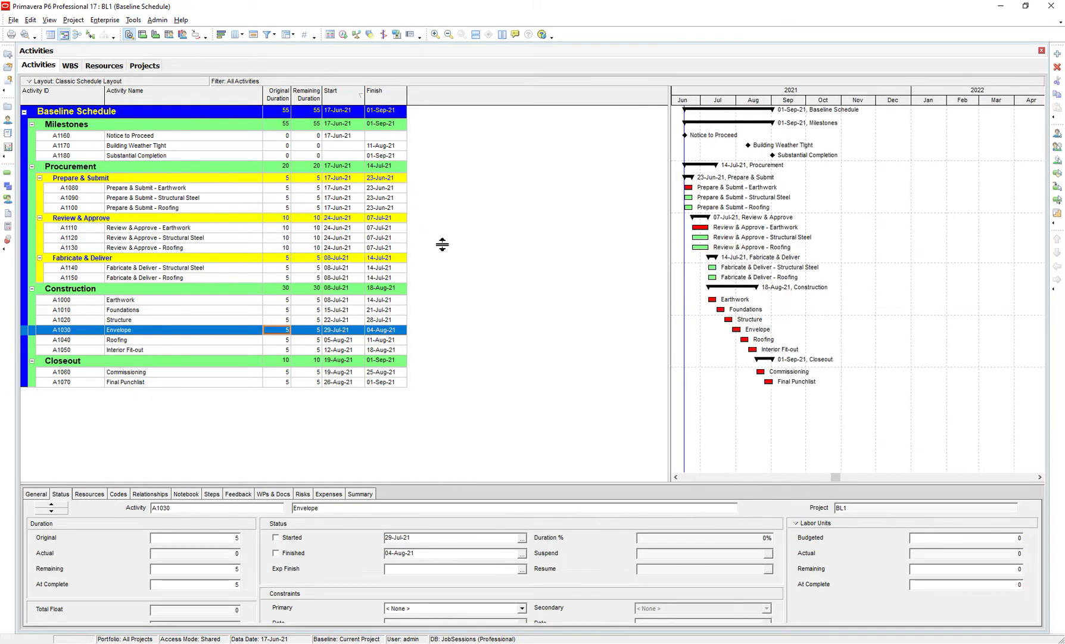
pyautogui.rightClick(303, 301)
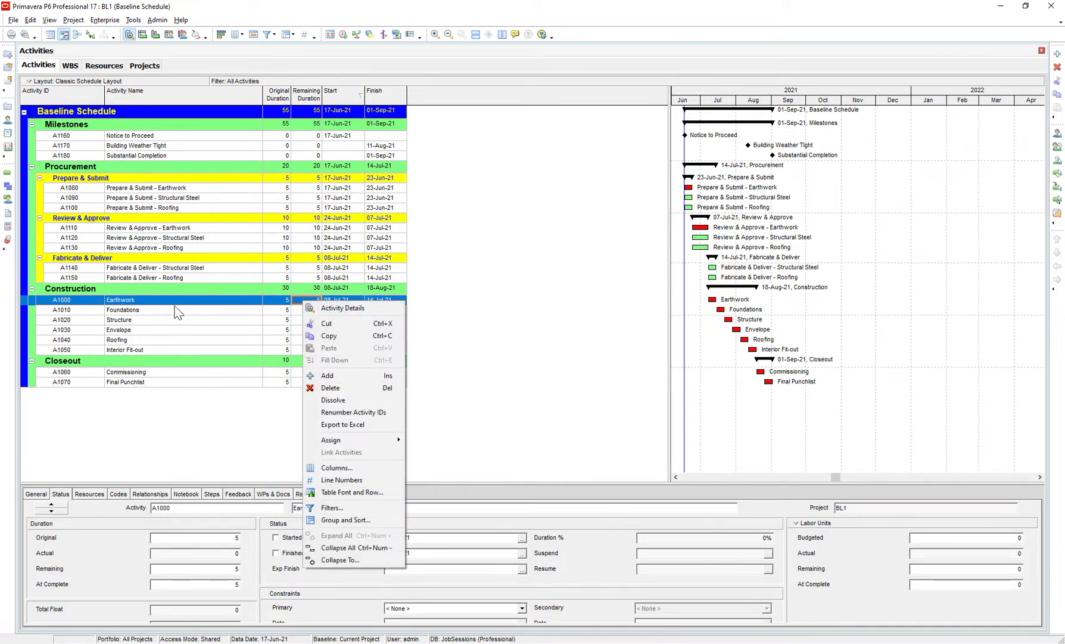
pyautogui.click(157, 309)
pyautogui.click(141, 301)
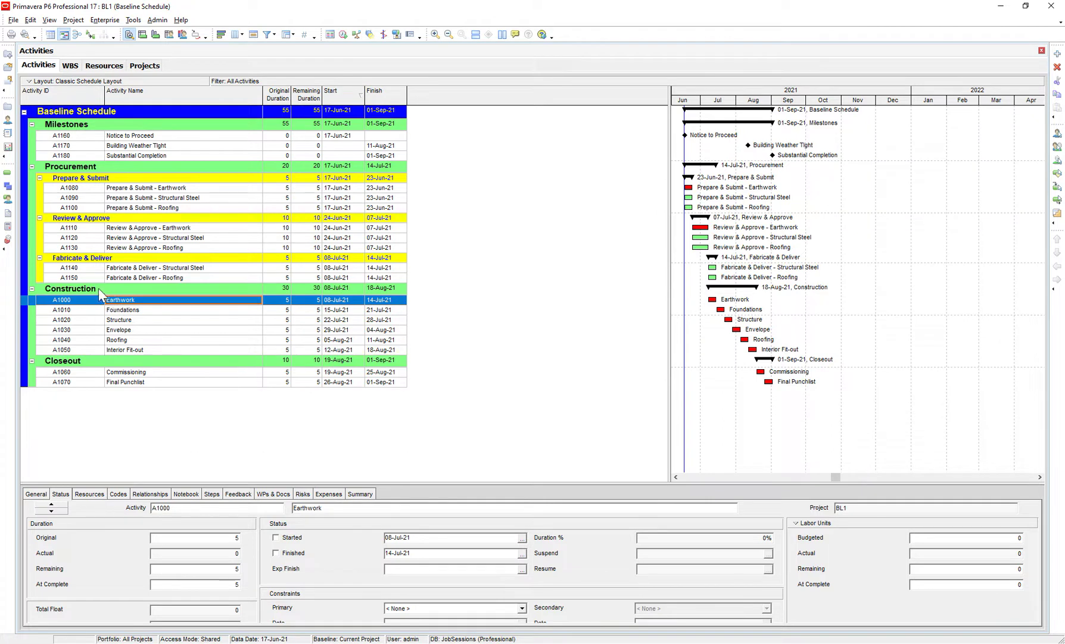
pyautogui.click(153, 187)
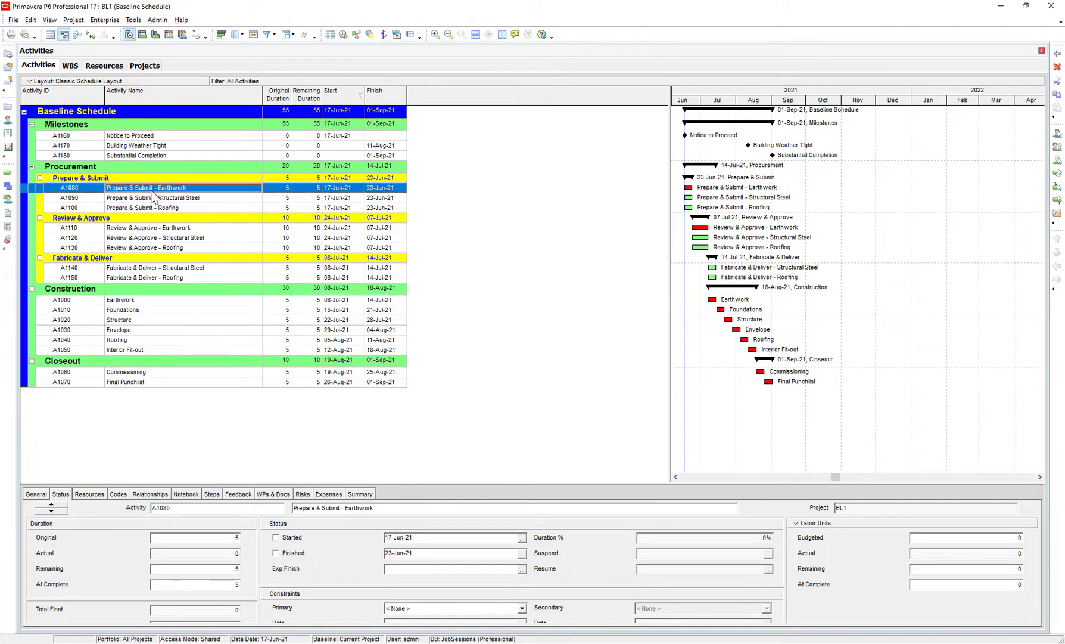
pyautogui.keyDown('shift'); pyautogui.click(152, 208); pyautogui.keyUp('shift')
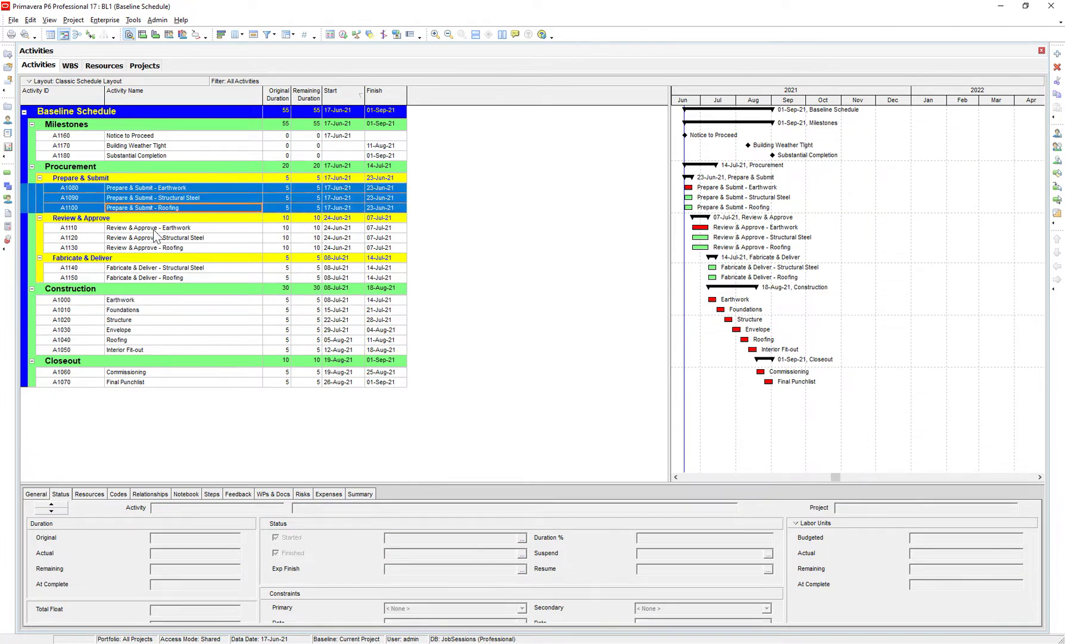
pyautogui.moveTo(132, 300); pyautogui.dragTo(145, 373)
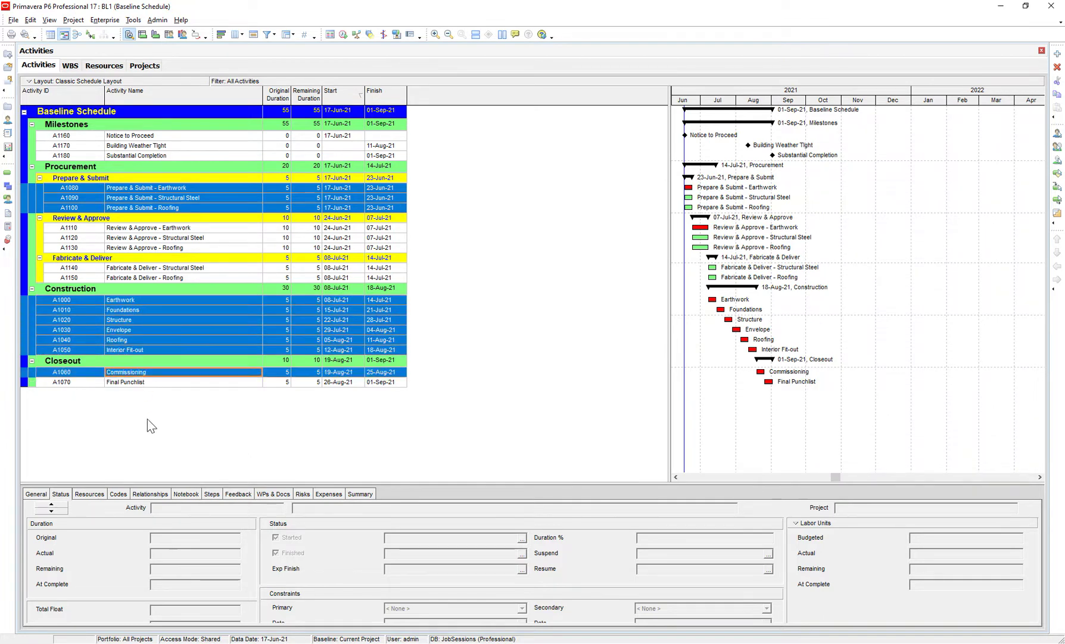
pyautogui.keyDown('ctrl'); pyautogui.click(138, 383); pyautogui.keyUp('ctrl')
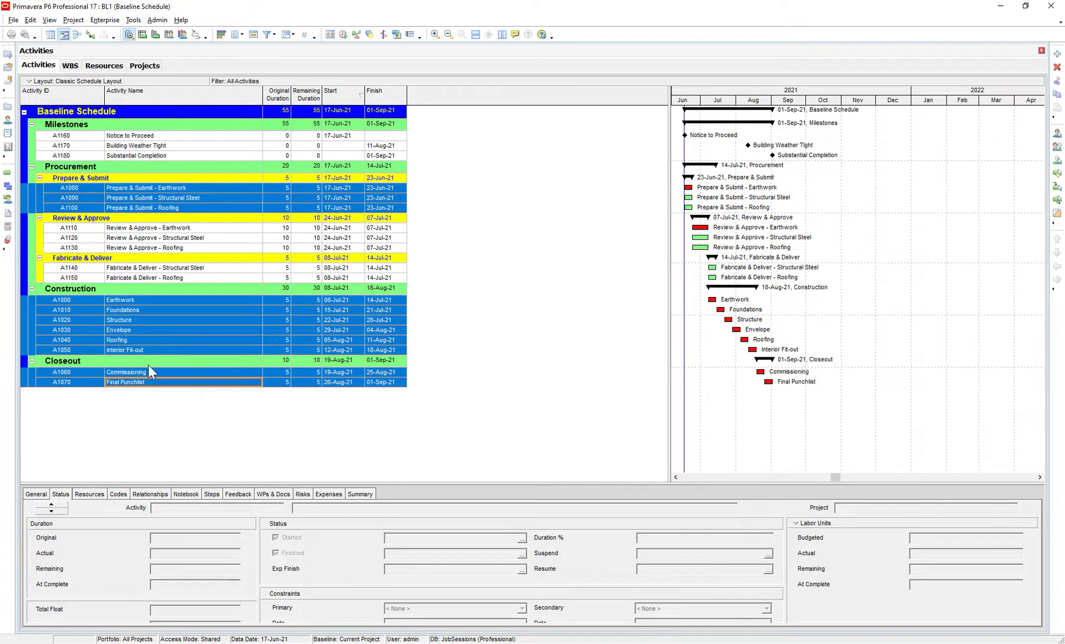
# Assign the COST resource to all selected activities via Assign Resources
pyautogui.rightClick(164, 320)
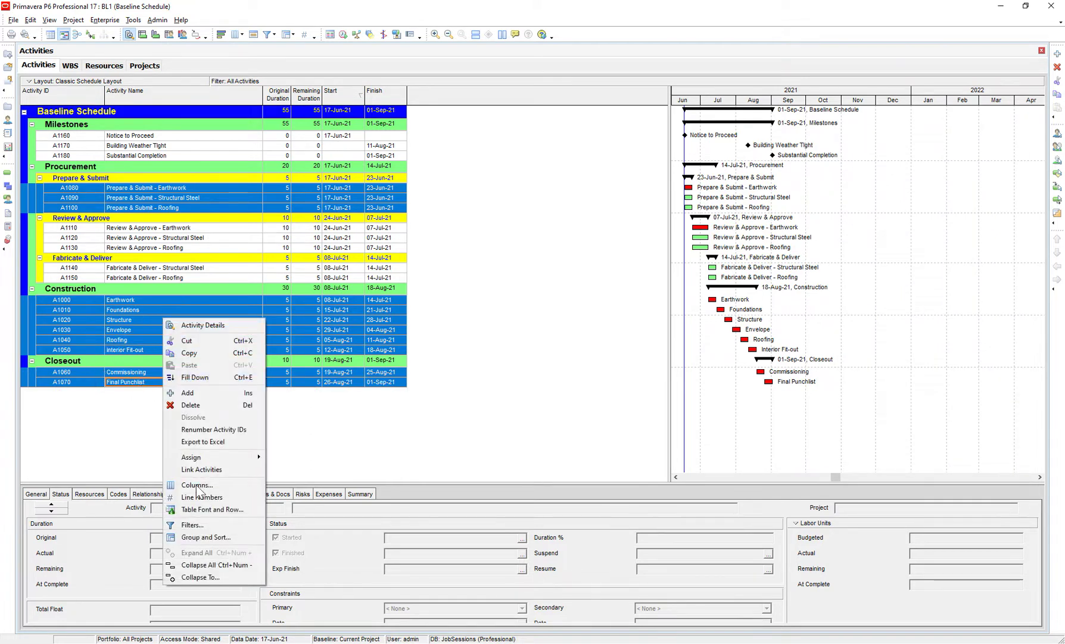
pyautogui.moveTo(216, 460)
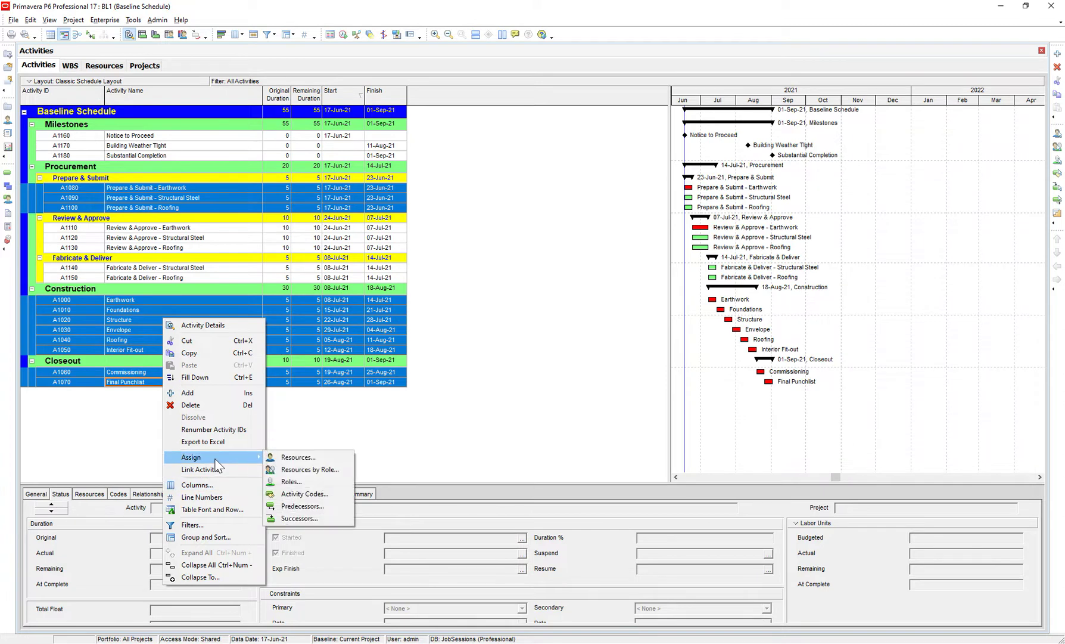
pyautogui.click(300, 457)
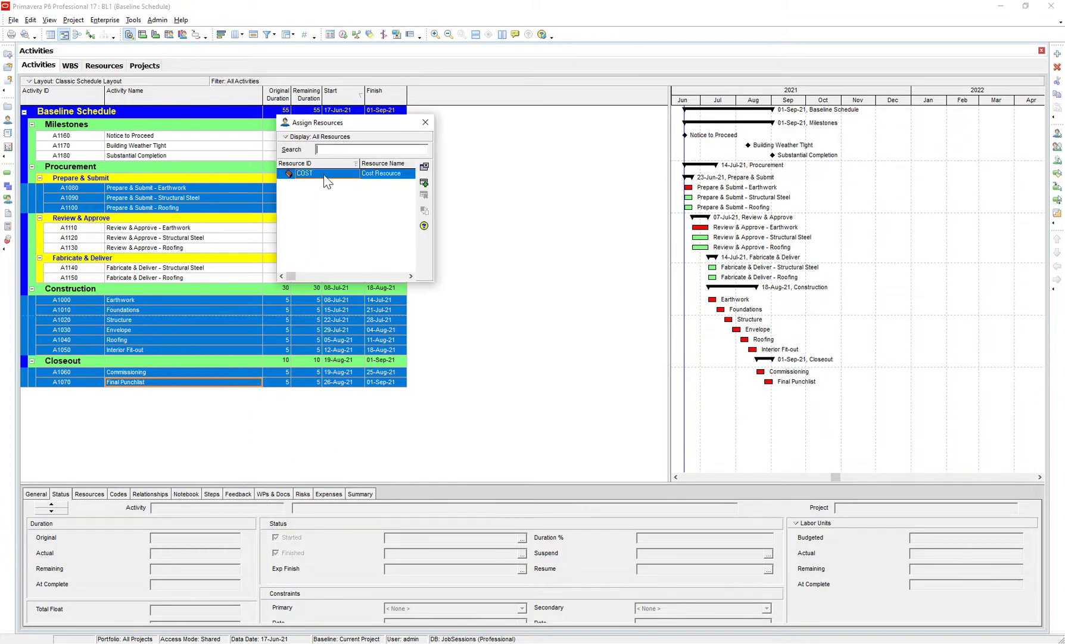
pyautogui.click(423, 182)
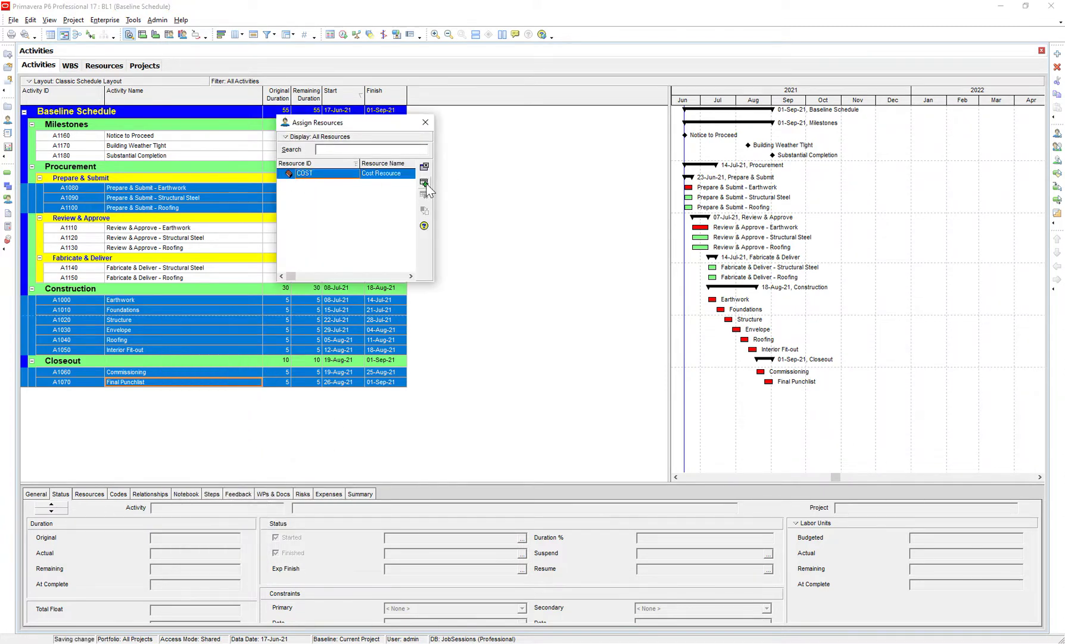
pyautogui.click(426, 123)
# Select Earthwork A1000 and show its Resources tab, listing COST with 40 budgeted units
pyautogui.click(227, 300)
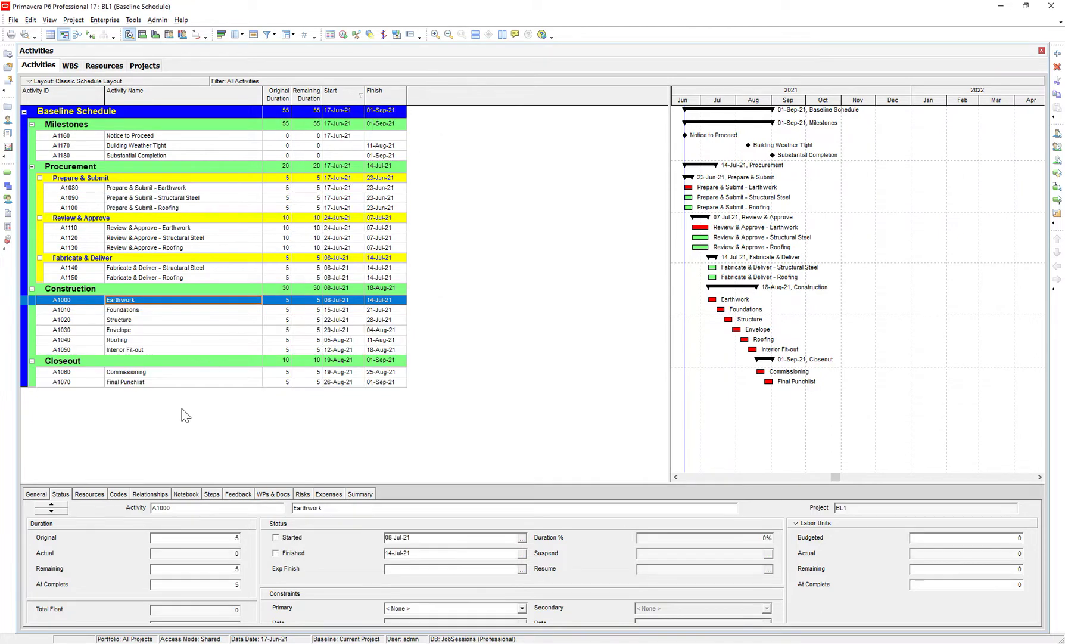
pyautogui.click(90, 494)
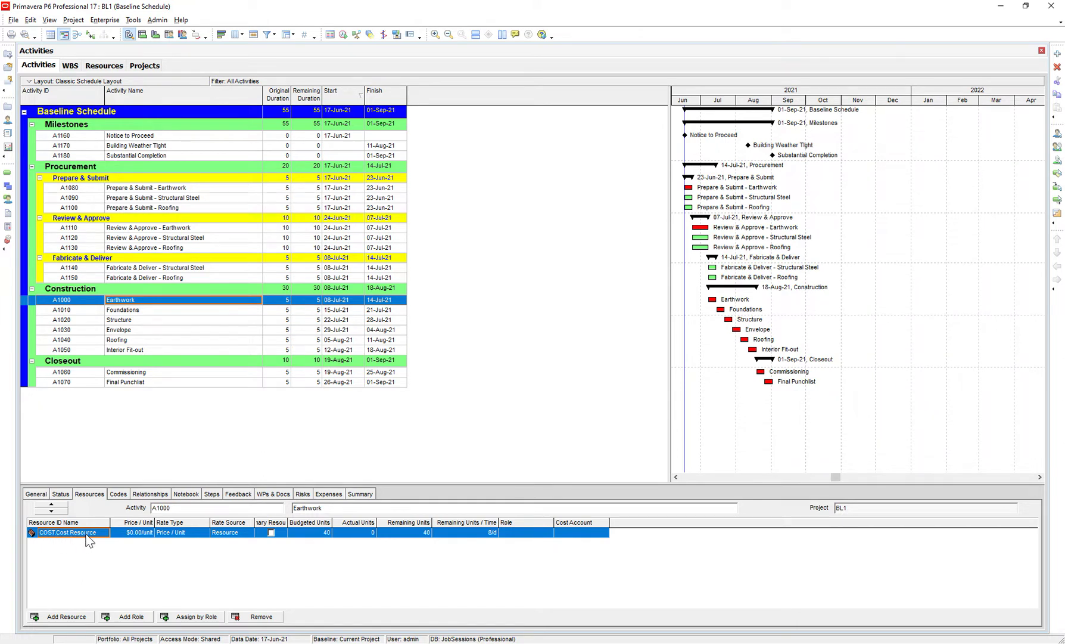
pyautogui.rightClick(422, 149)
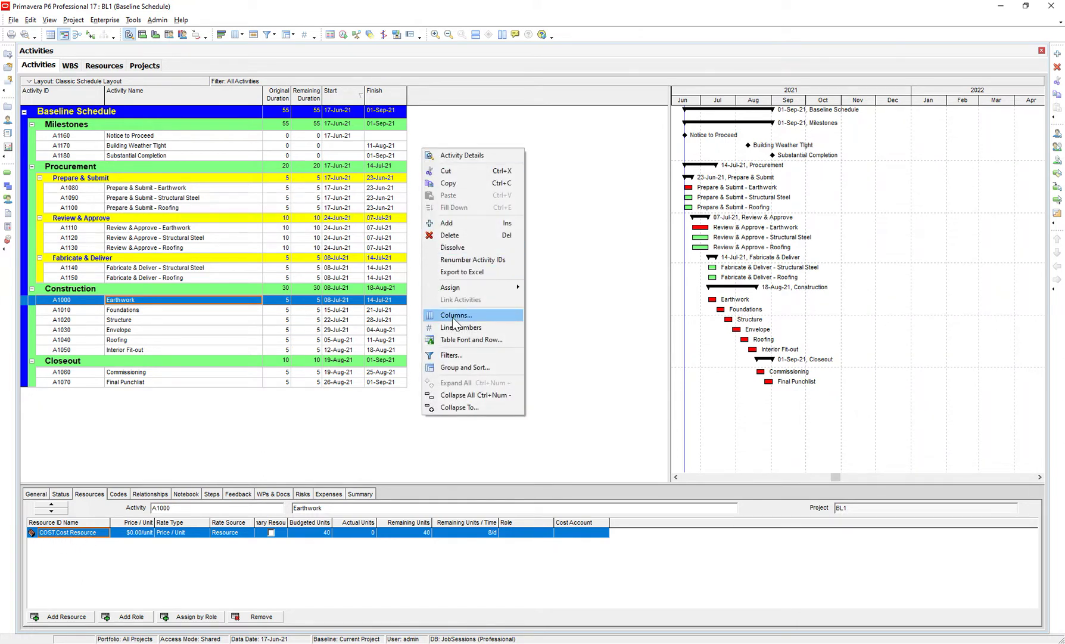
# Add the Budgeted Total Cost column from the cost fields to the activity table
pyautogui.click(454, 316)
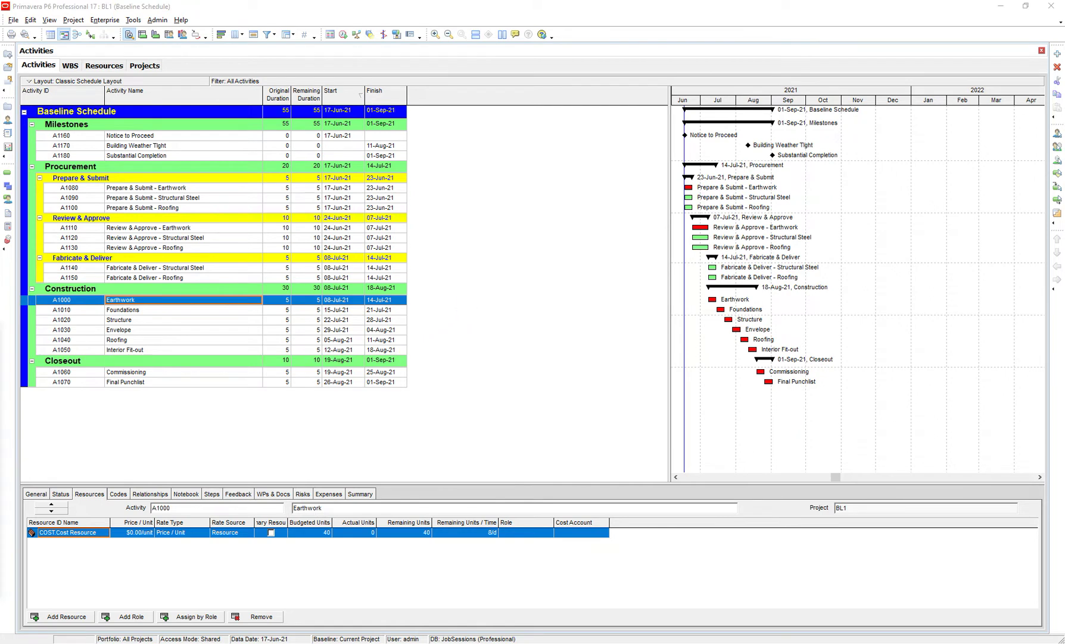
pyautogui.doubleClick(282, 287)
pyautogui.scroll(-5, 307, 346)
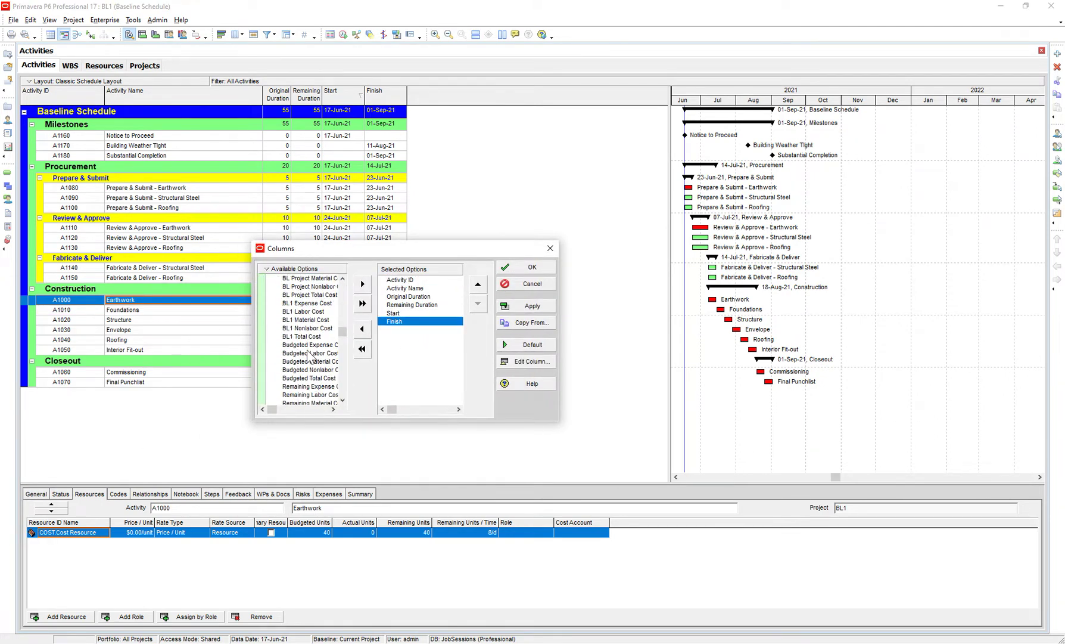
pyautogui.scroll(-2, 307, 352)
pyautogui.click(309, 345)
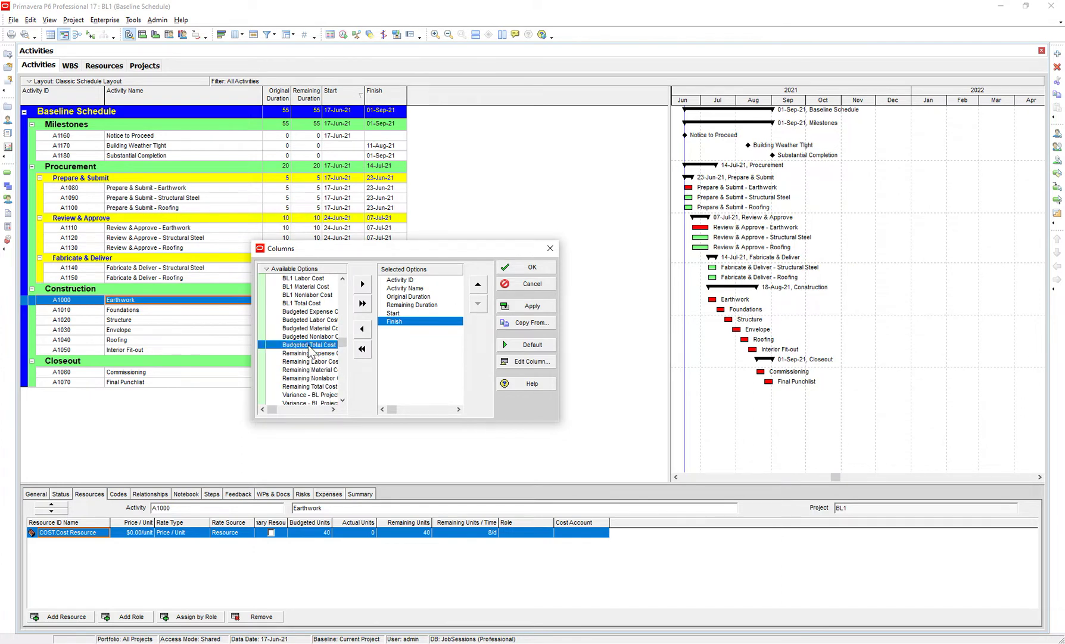
pyautogui.doubleClick(307, 346)
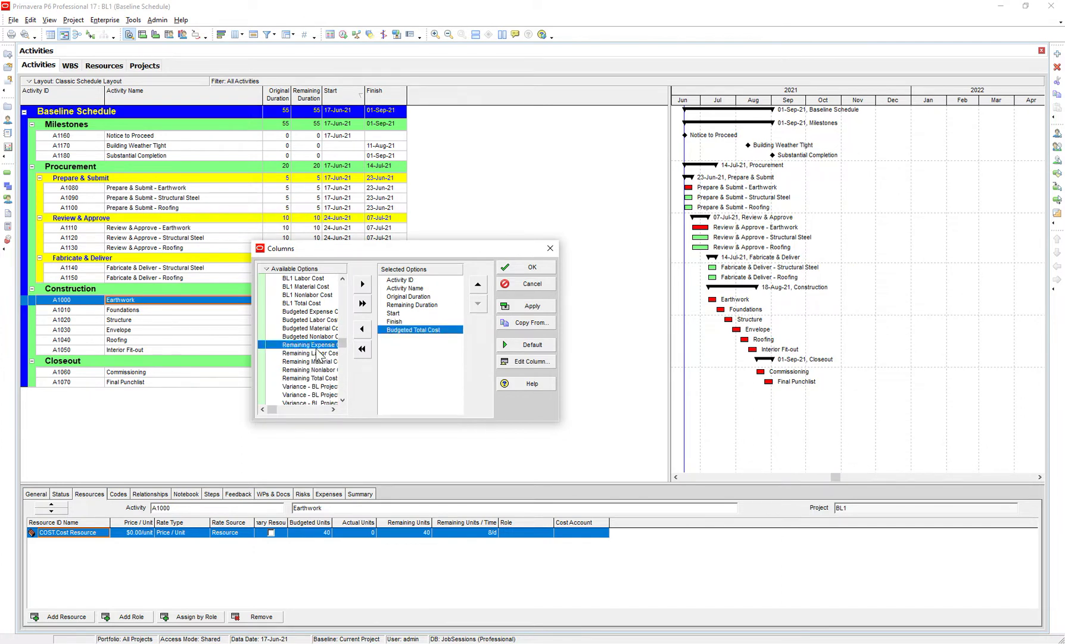
pyautogui.click(304, 363)
pyautogui.click(531, 306)
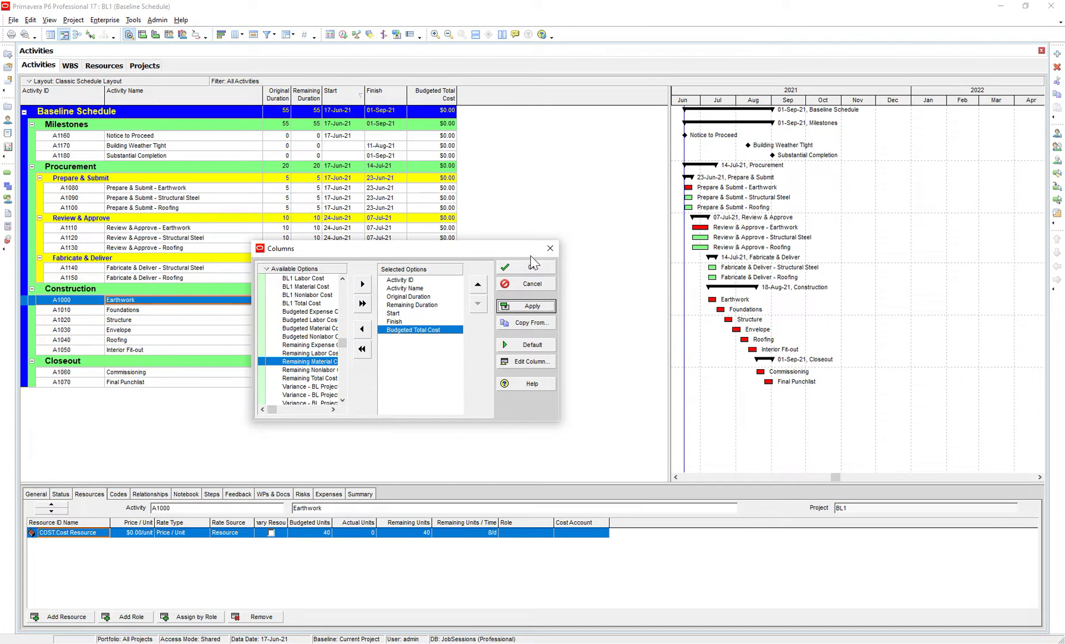
pyautogui.click(531, 267)
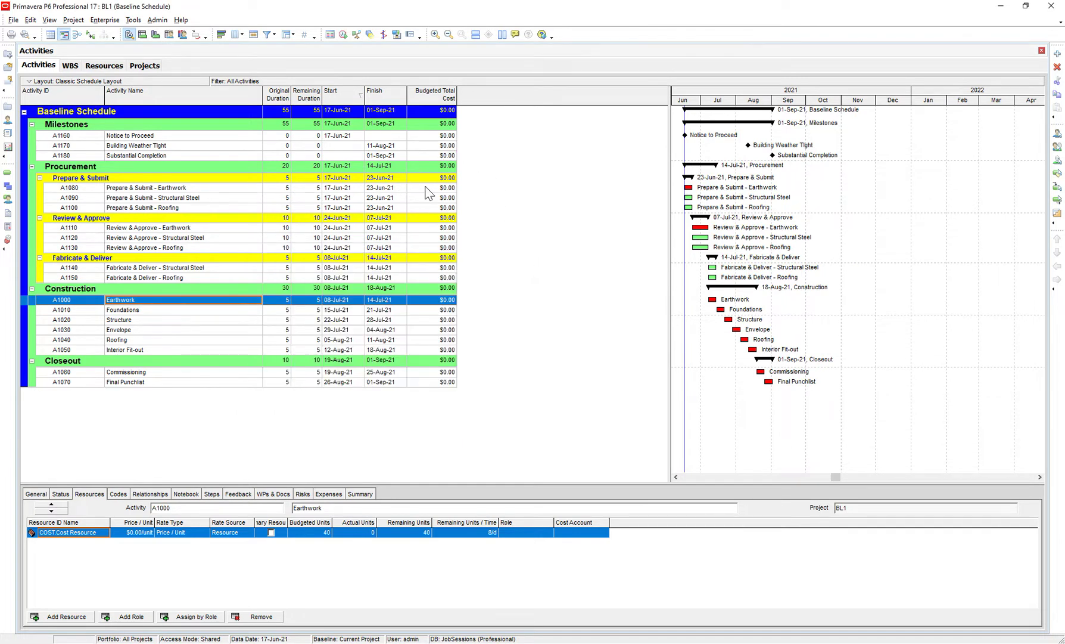
pyautogui.click(425, 187)
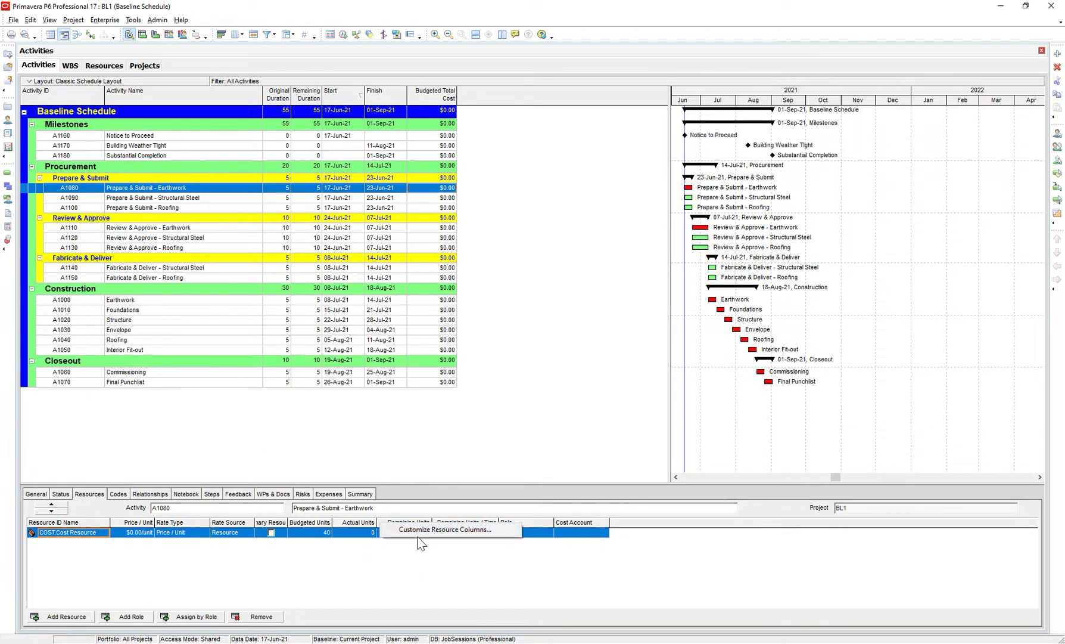
# Add a Budgeted Cost column after Cost Account in the Resources grid and widen it
pyautogui.moveTo(369, 203); pyautogui.dragTo(432, 205)
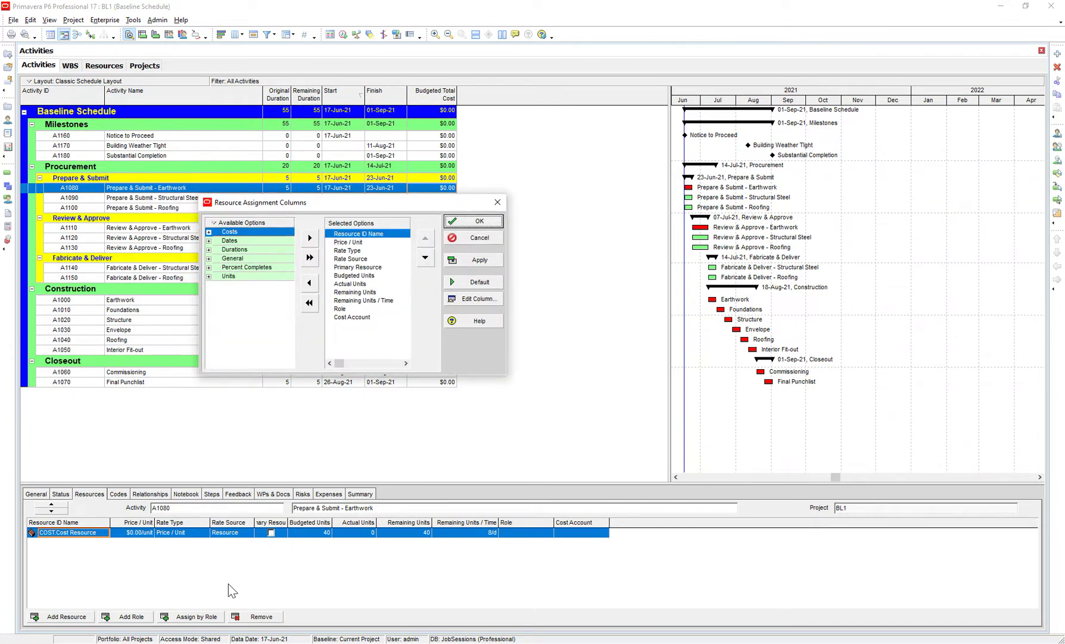
pyautogui.click(88, 498)
pyautogui.click(356, 316)
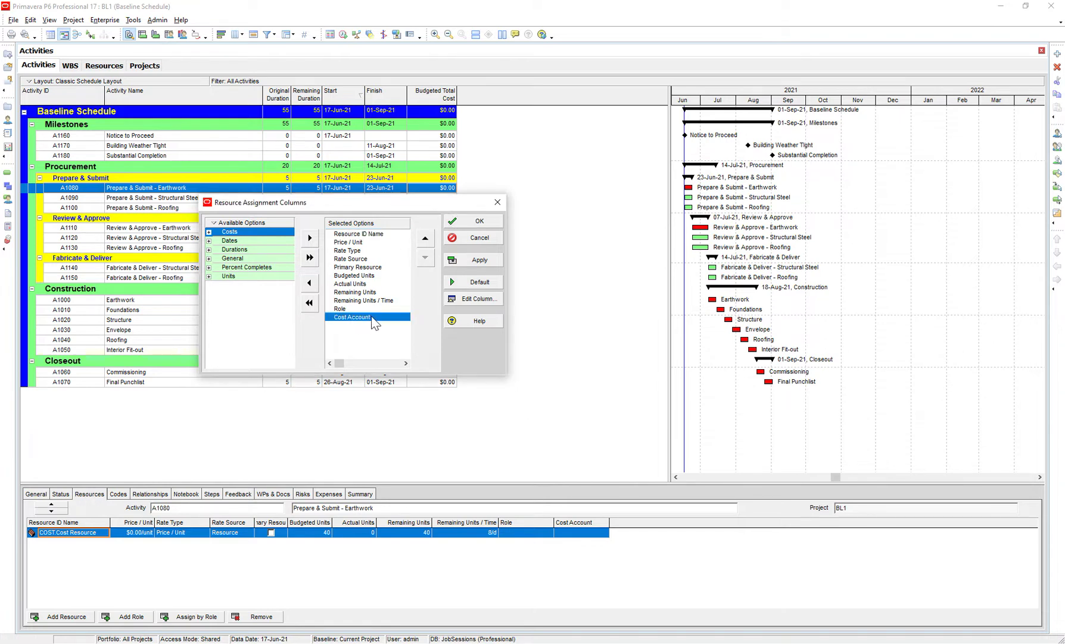
pyautogui.doubleClick(237, 233)
pyautogui.click(251, 283)
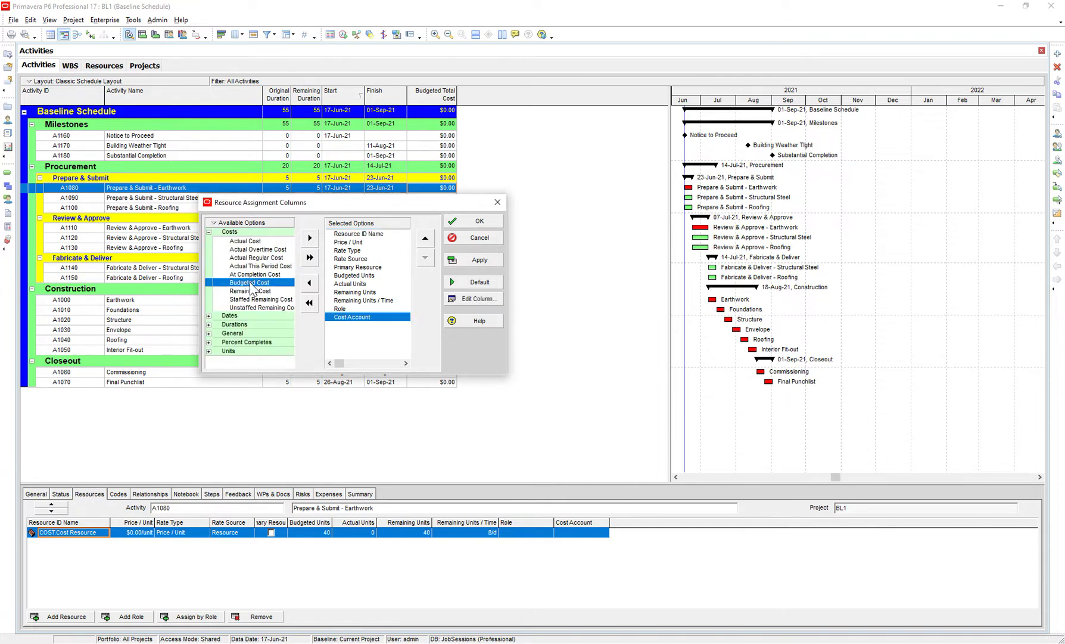
pyautogui.doubleClick(251, 282)
pyautogui.click(476, 259)
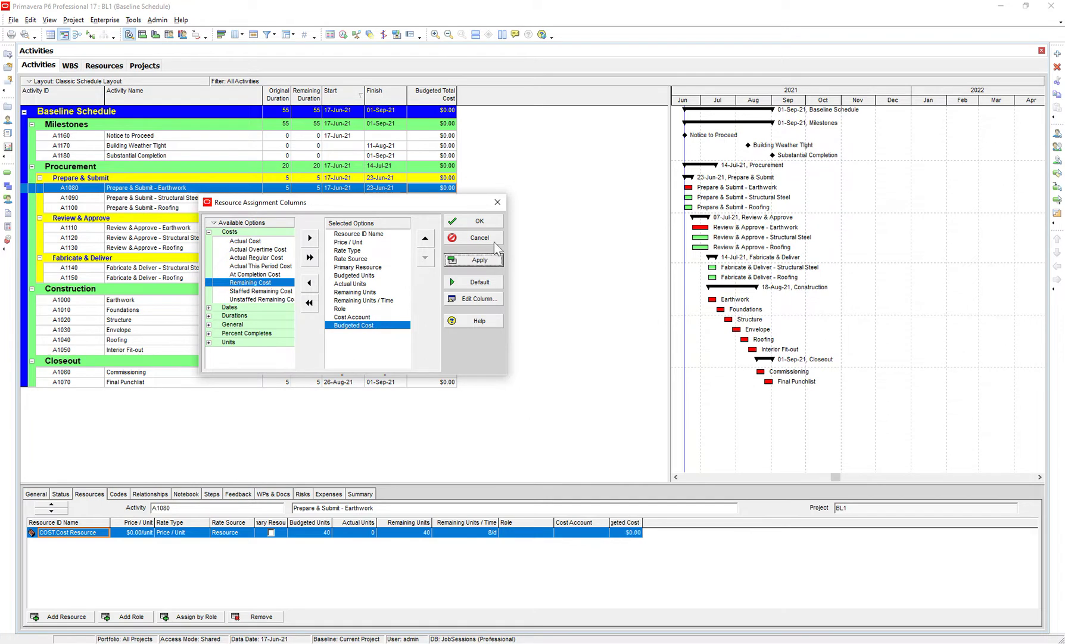
pyautogui.click(499, 225)
pyautogui.moveTo(640, 522); pyautogui.dragTo(713, 522)
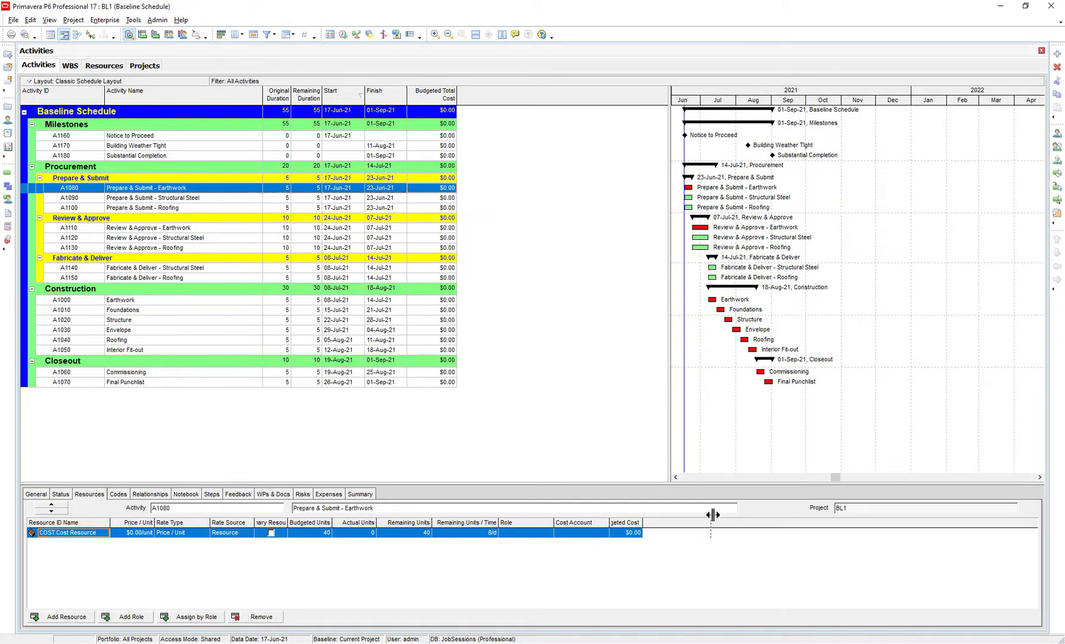
# Enter a $10,000 budgeted cost on A1080's COST assignment and check the rolled-up totals
pyautogui.click(671, 536)
pyautogui.click(672, 534)
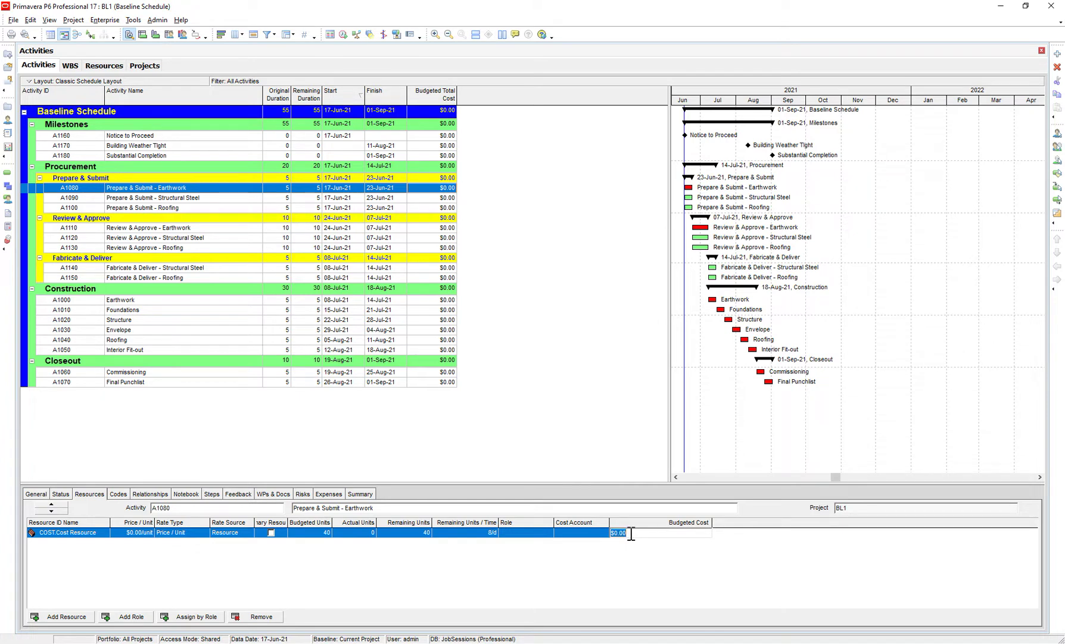
pyautogui.write('10,')
pyautogui.write('0000')
pyautogui.press('Return')
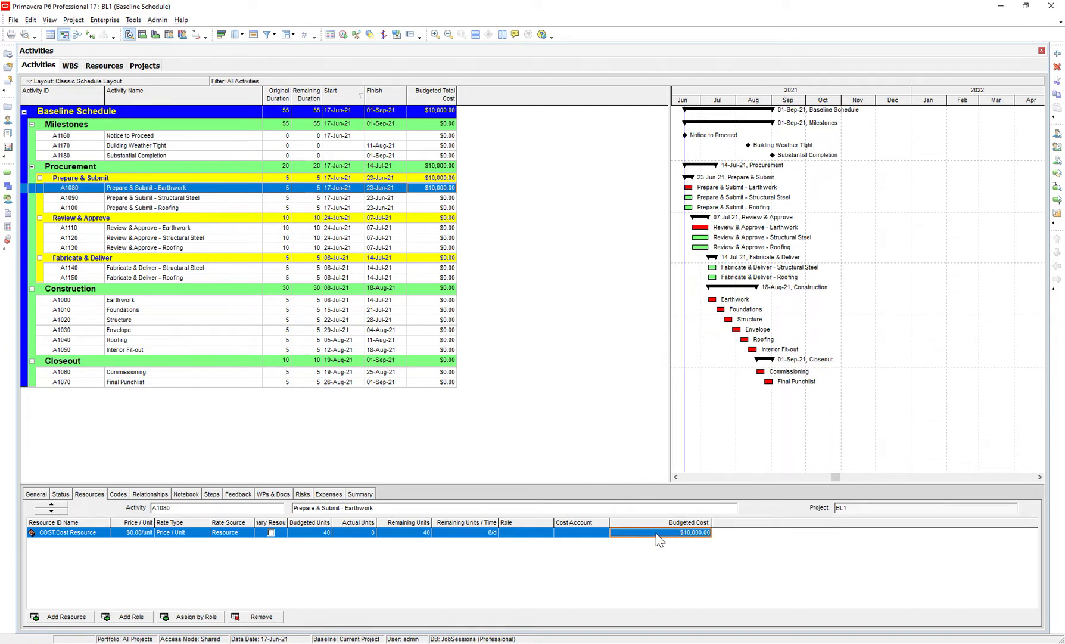
pyautogui.click(449, 188)
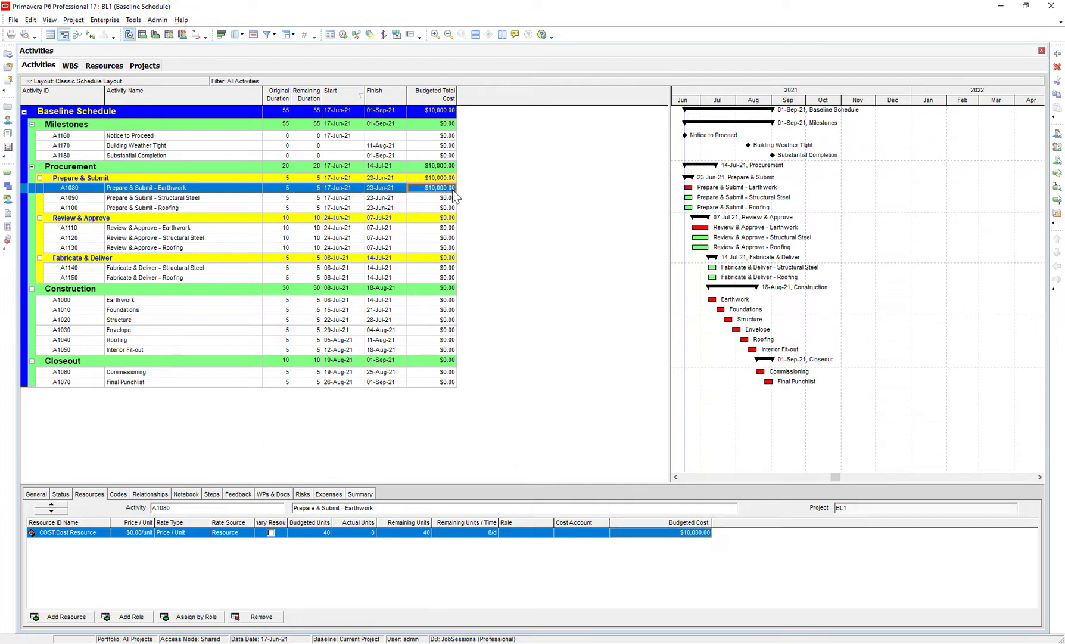
pyautogui.click(443, 208)
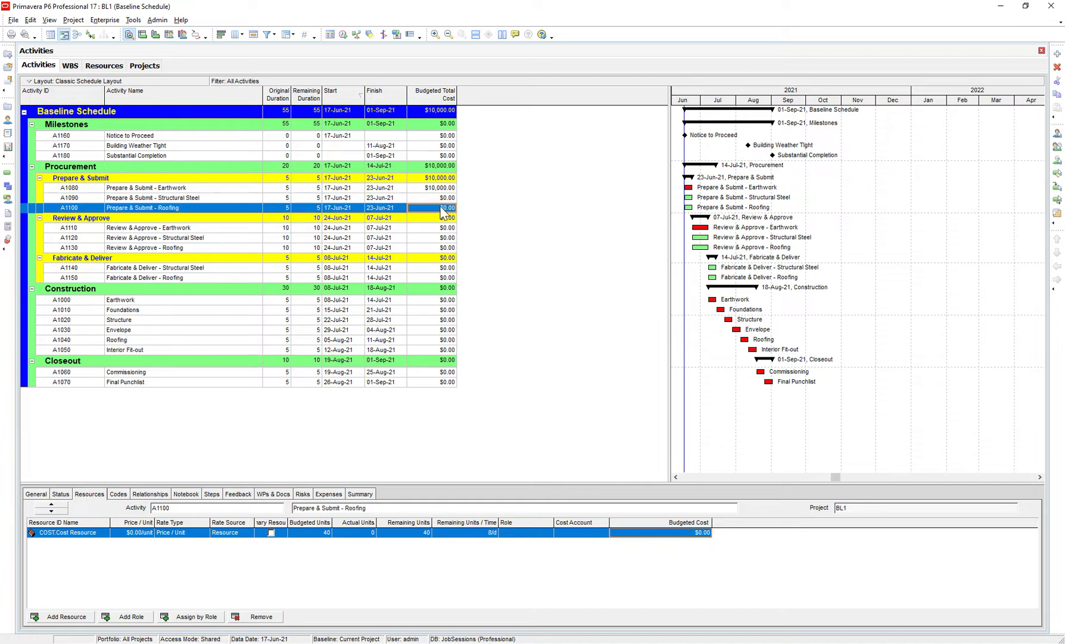
pyautogui.click(444, 288)
pyautogui.click(434, 300)
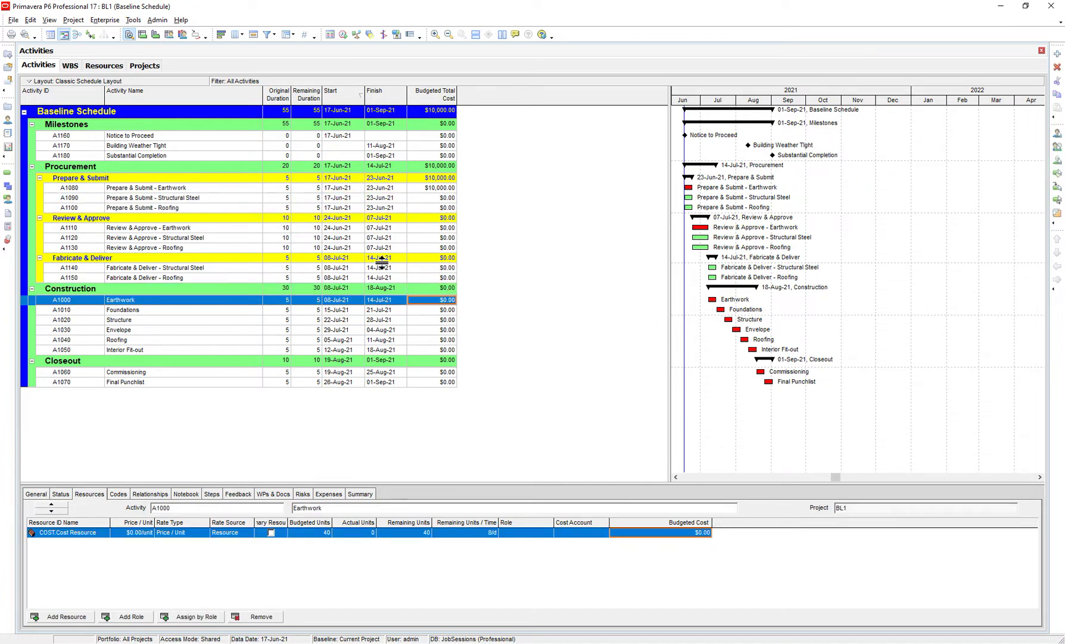
# Open the Resource Assignments view, widen its table, and browse the Cost Resource assignments
pyautogui.click(8, 200)
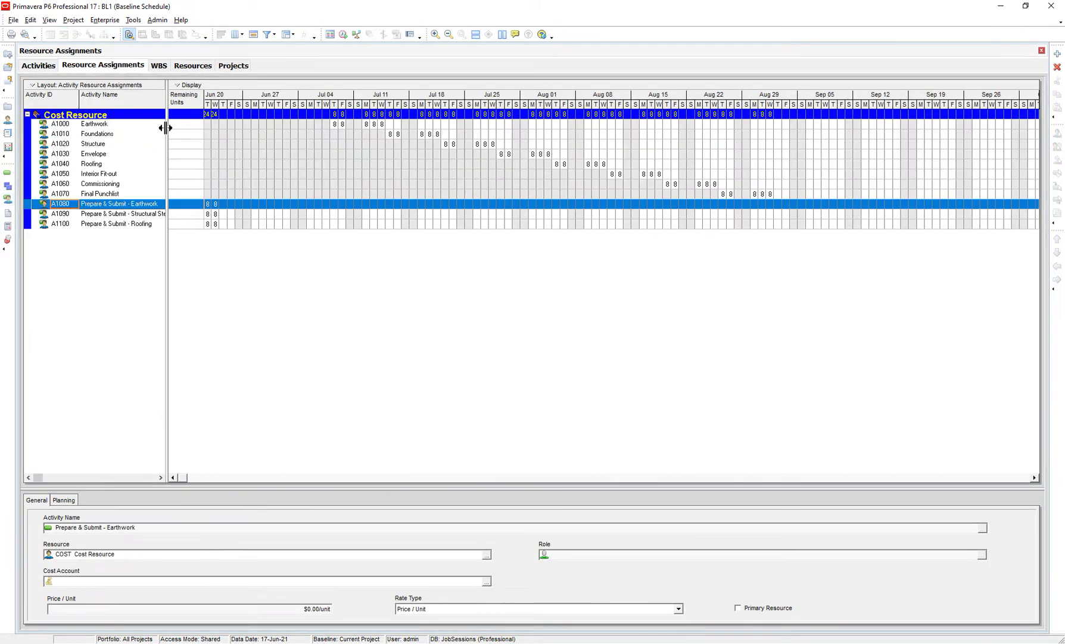
pyautogui.moveTo(165, 126); pyautogui.dragTo(510, 119)
pyautogui.rightClick(303, 122)
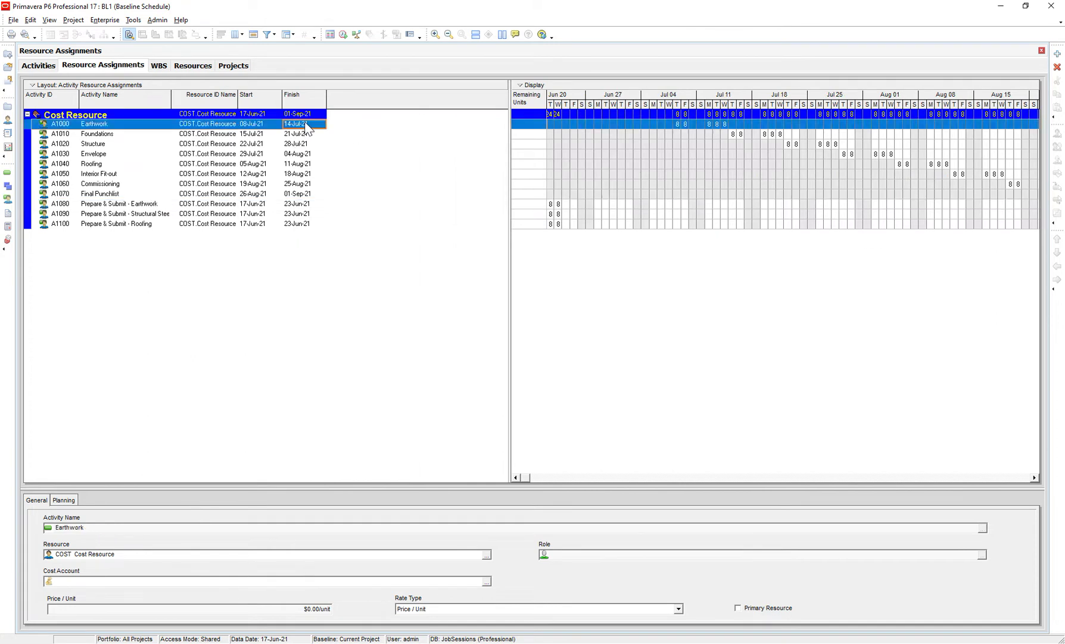
pyautogui.click(132, 137)
pyautogui.click(127, 136)
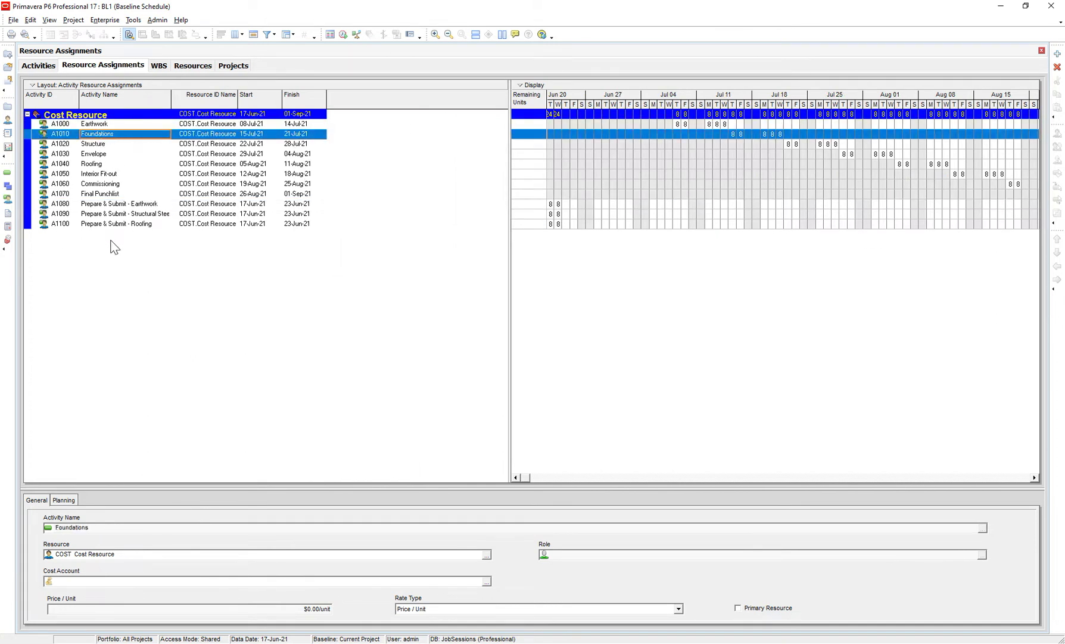
pyautogui.click(107, 125)
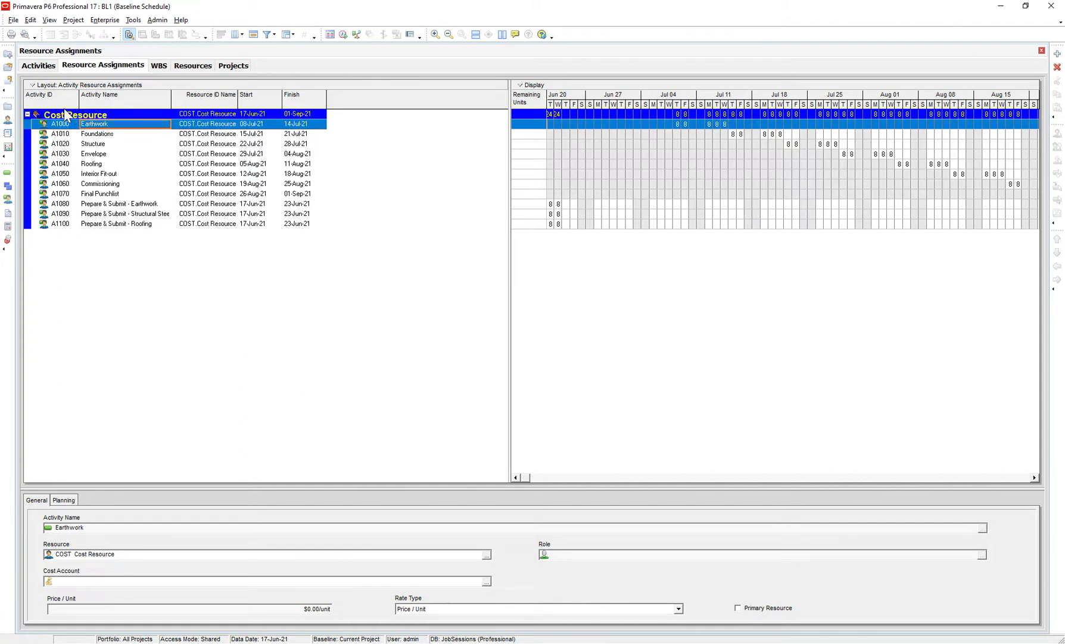
pyautogui.click(66, 116)
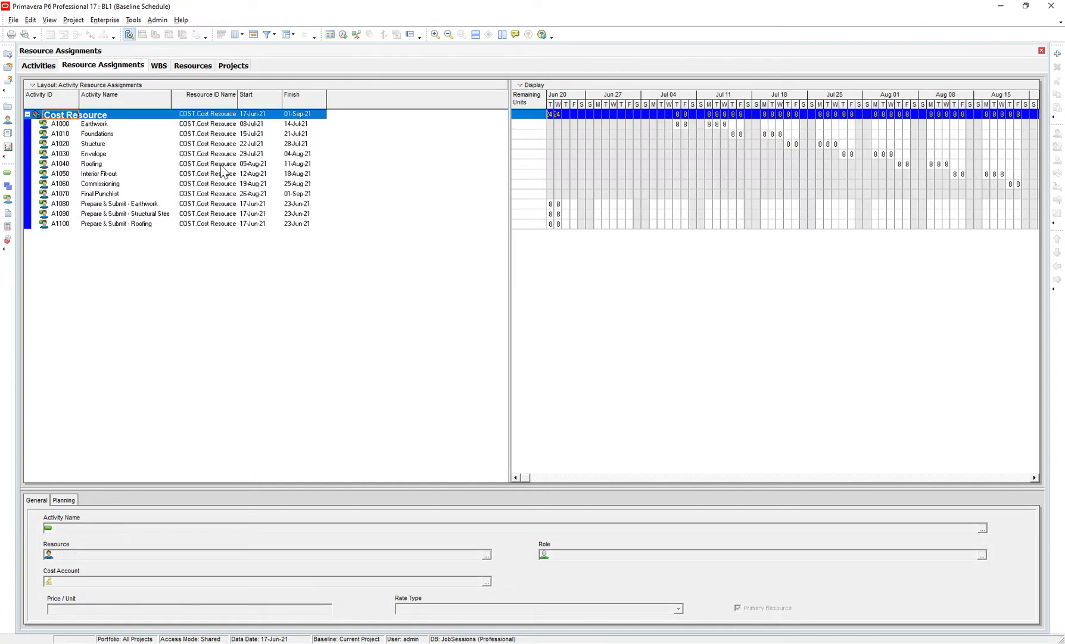
pyautogui.click(280, 135)
# Add a Budgeted Cost column after Finish, showing $10,000.00 for A1080
pyautogui.rightClick(297, 134)
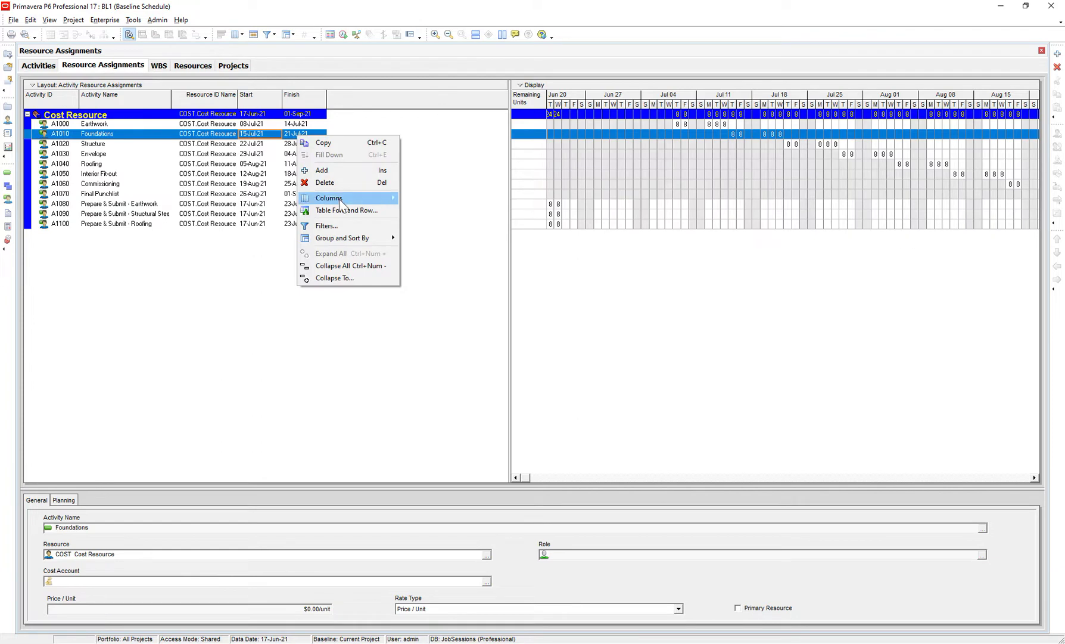
pyautogui.click(435, 236)
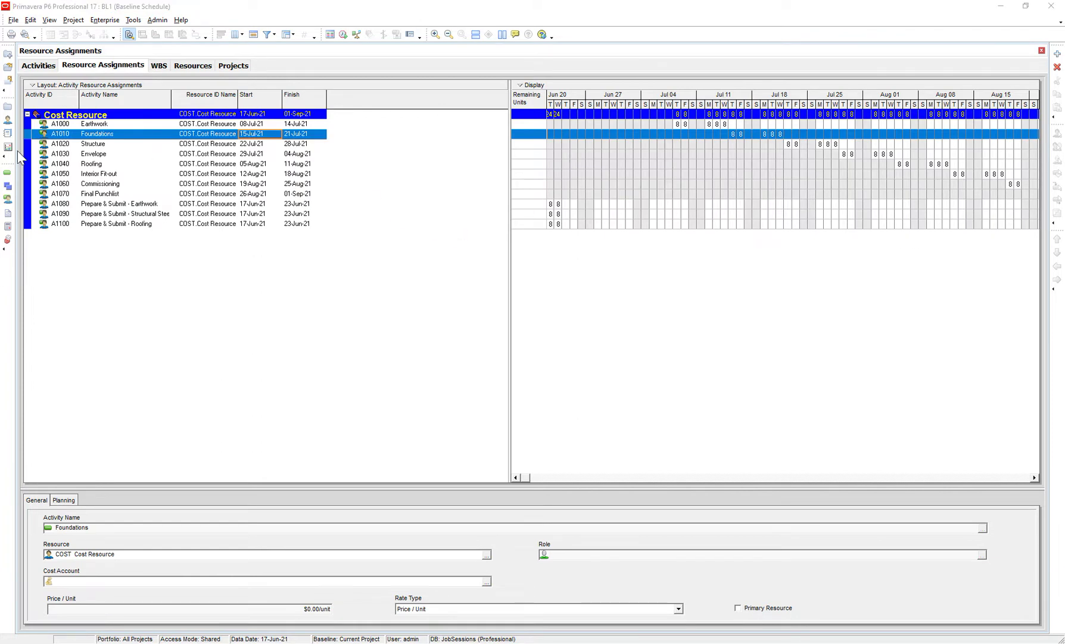
pyautogui.click(304, 240)
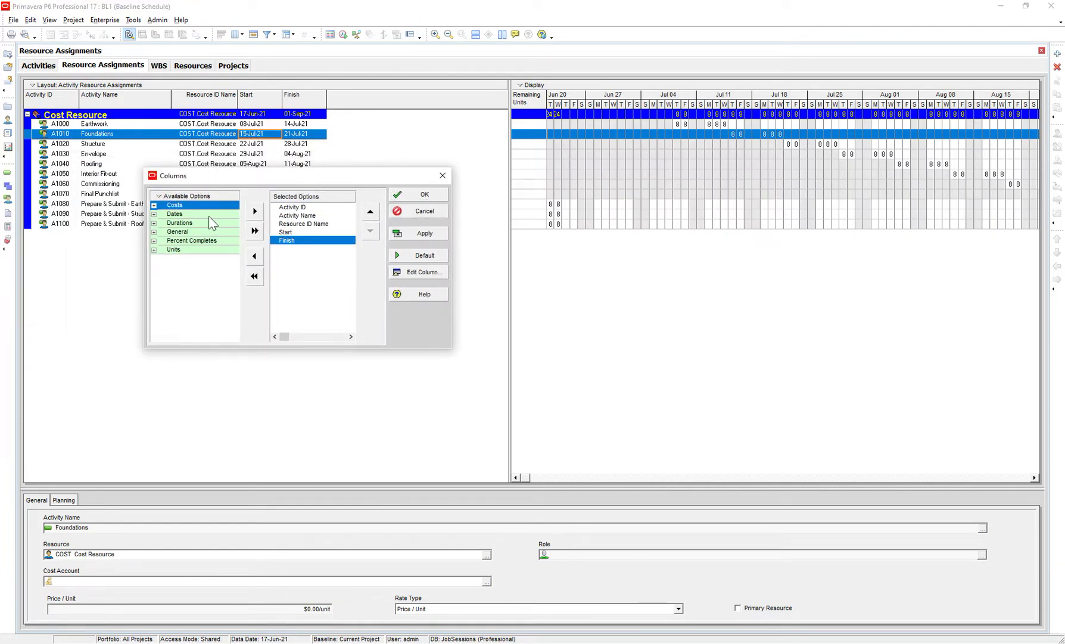
pyautogui.doubleClick(190, 208)
pyautogui.doubleClick(200, 255)
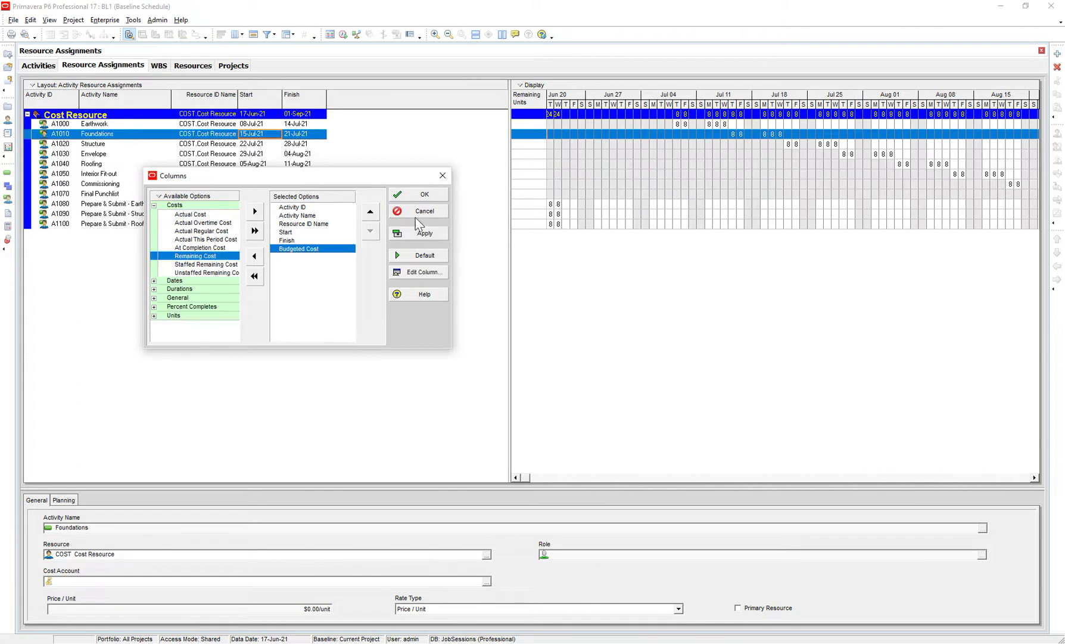
pyautogui.click(430, 233)
pyautogui.click(436, 195)
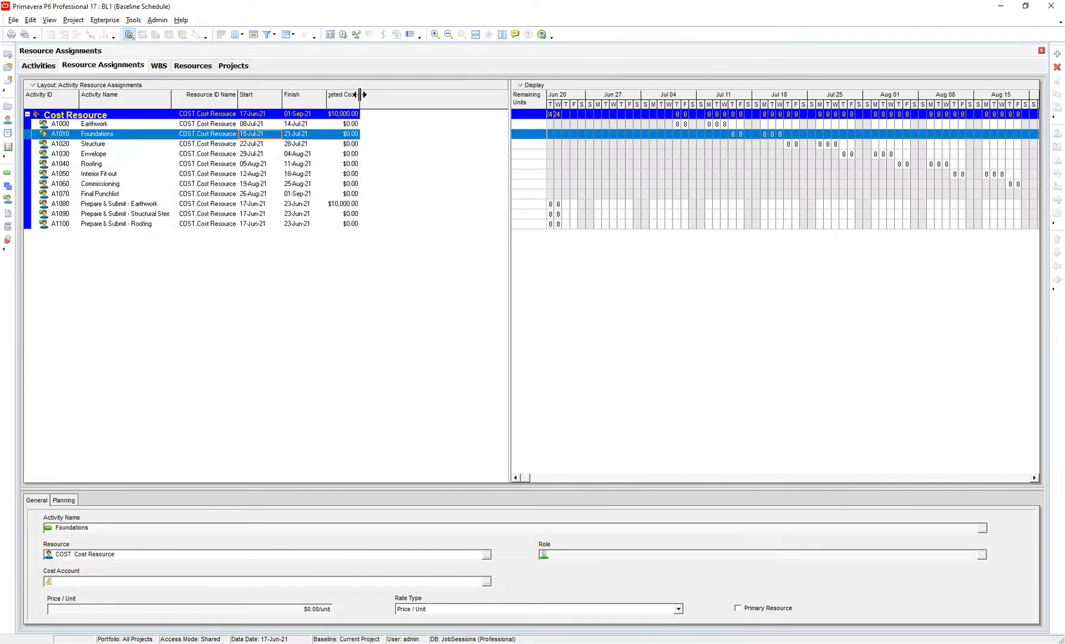
pyautogui.moveTo(360, 94); pyautogui.dragTo(405, 95)
pyautogui.click(376, 123)
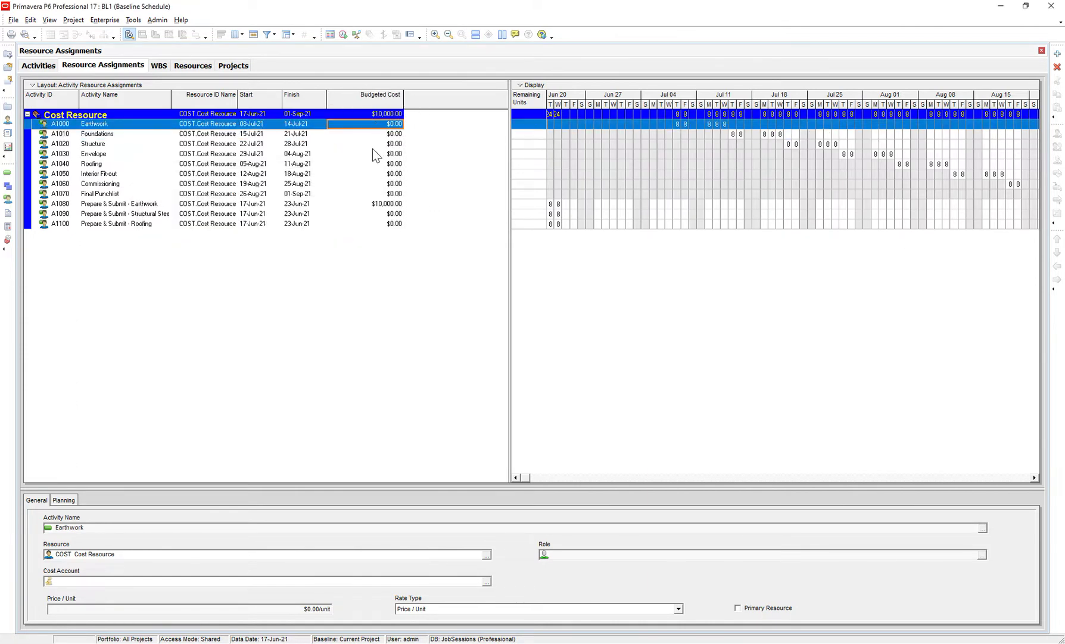
pyautogui.click(376, 136)
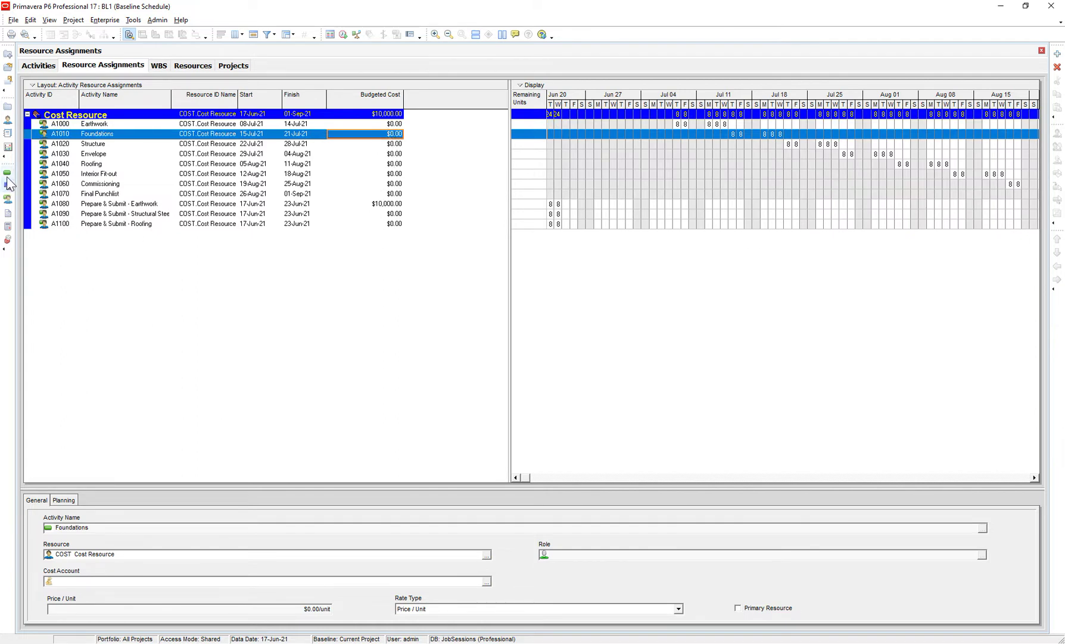
pyautogui.click(7, 172)
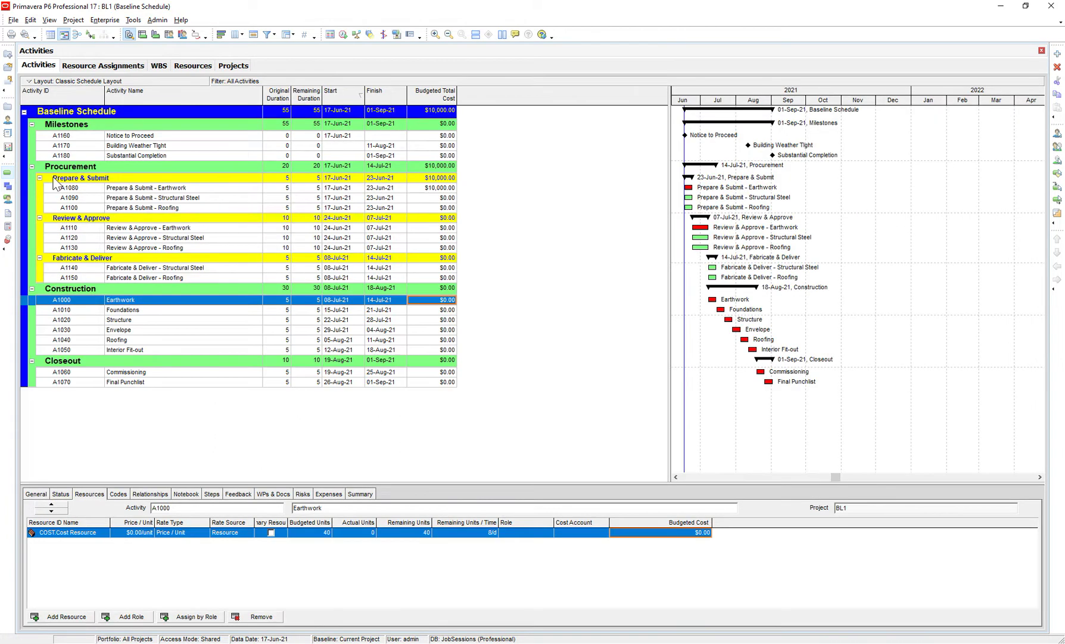
# Check the activities' cost resources, then enter budgeted costs for Earthwork and Foundations ($25,000)
pyautogui.click(369, 267)
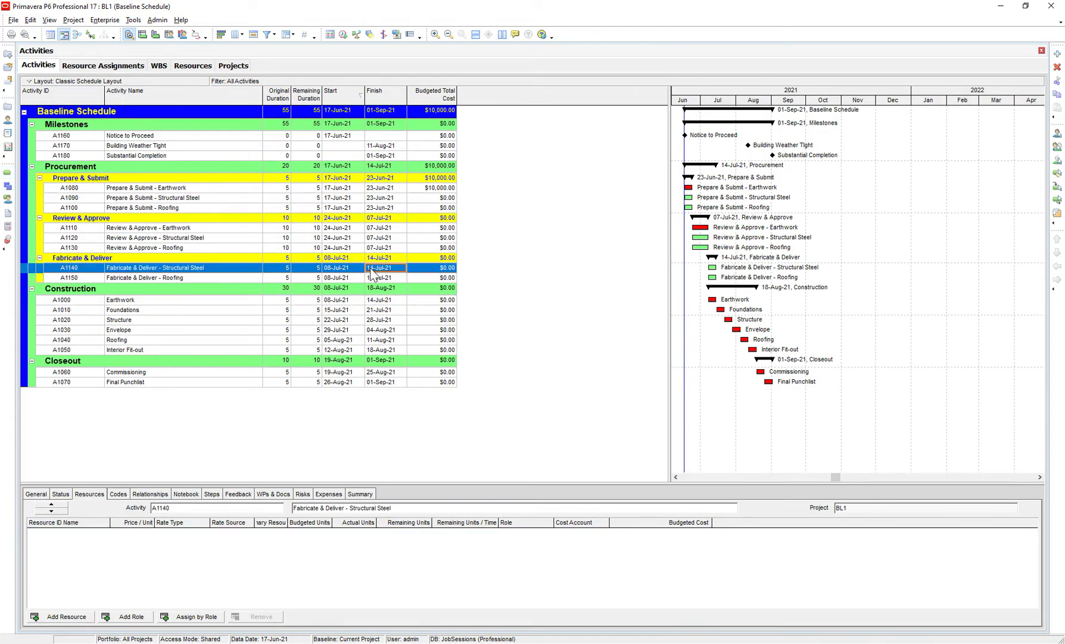
pyautogui.click(353, 309)
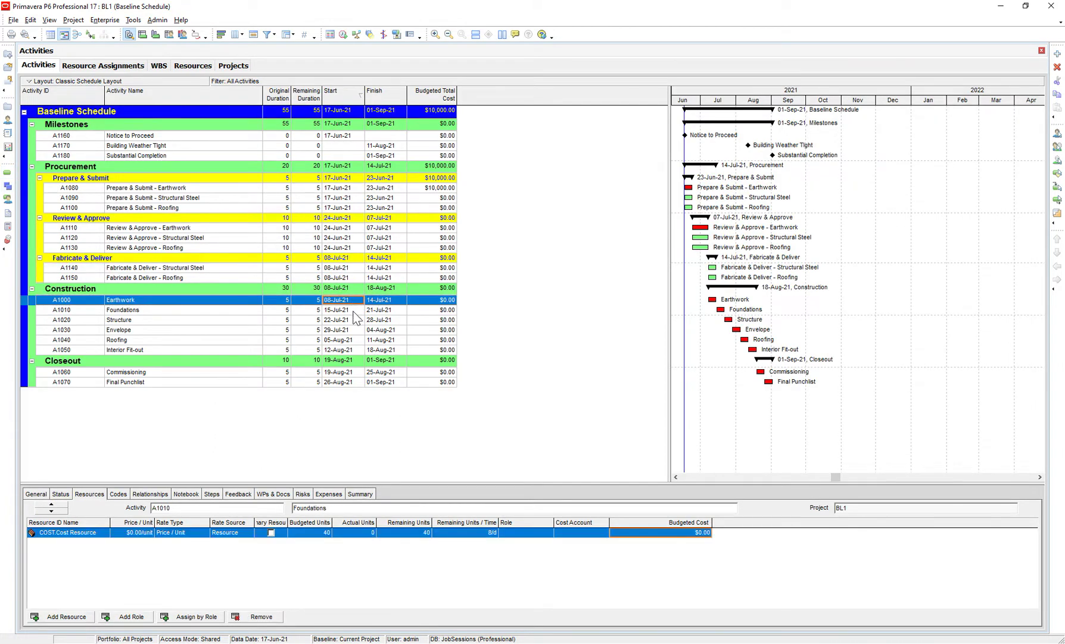
pyautogui.click(8, 200)
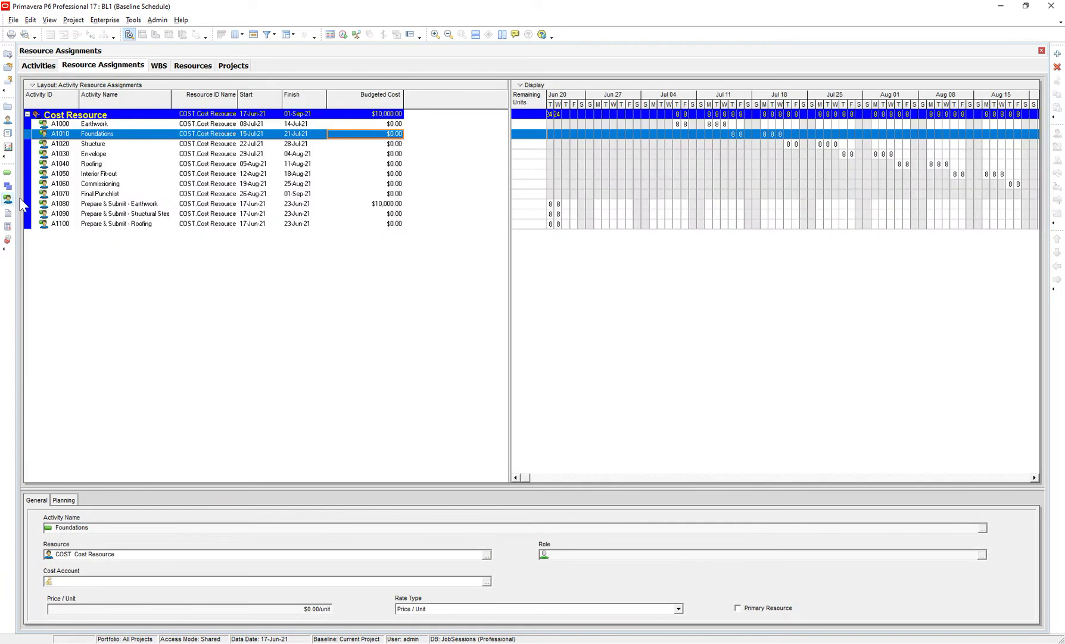
pyautogui.click(375, 123)
pyautogui.write('5')
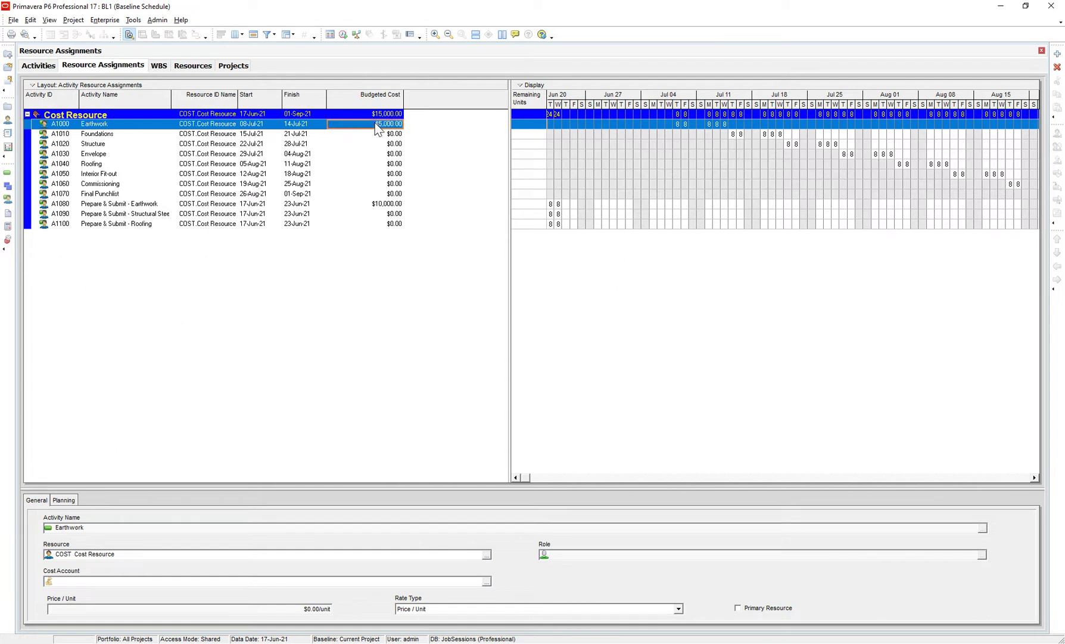
pyautogui.click(375, 134)
pyautogui.write('25000')
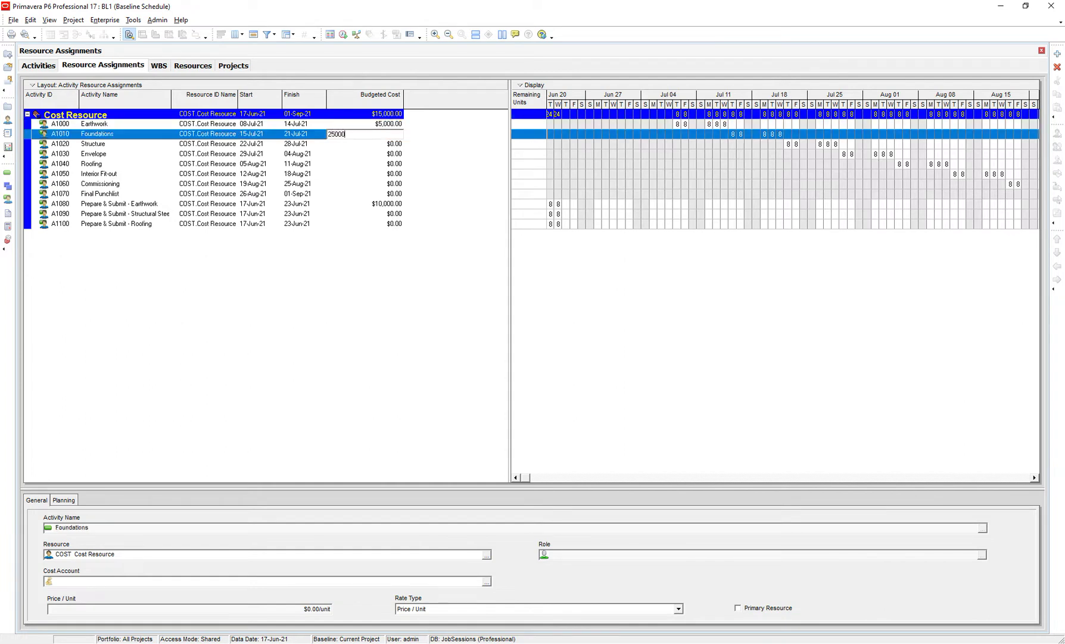
pyautogui.press('Return')
# Fill the $25,000 Foundations budgeted cost down to Structure and Envelope
pyautogui.rightClick(391, 156)
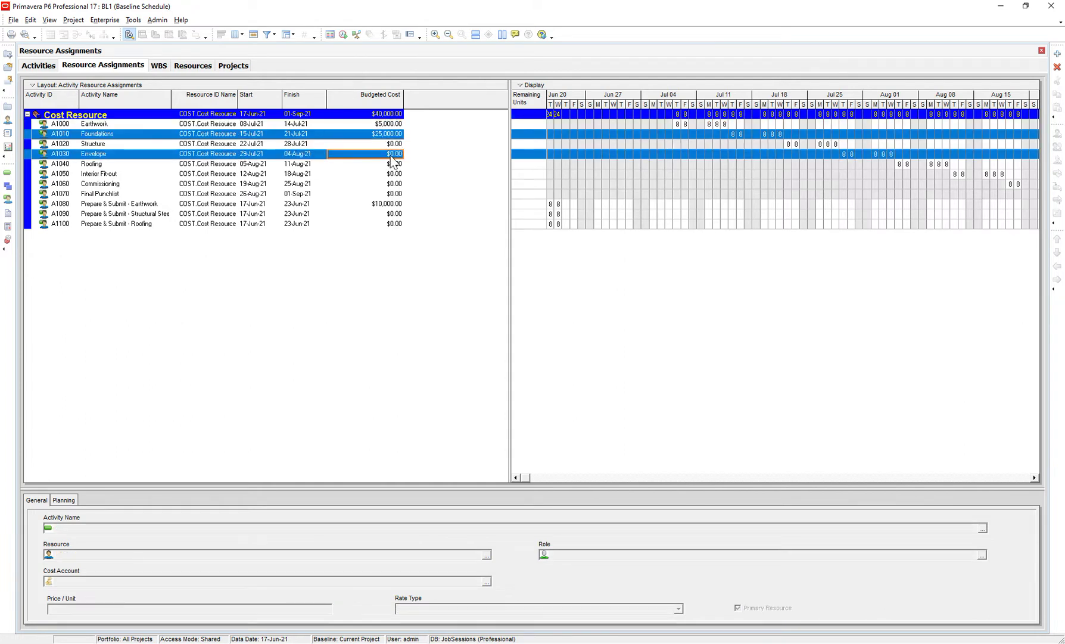
pyautogui.click(392, 134)
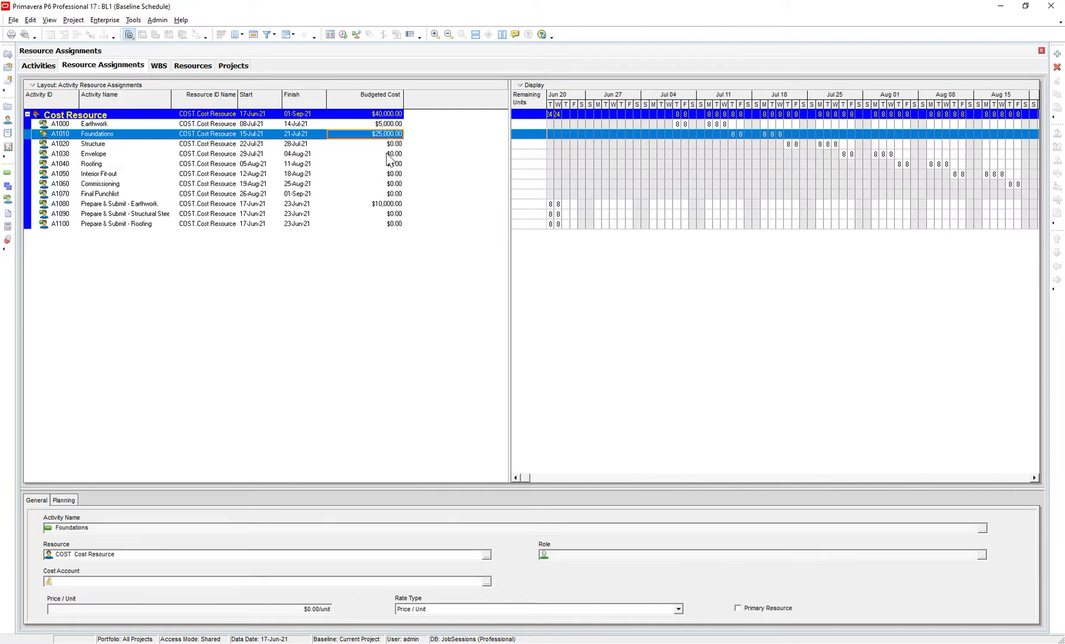
pyautogui.keyDown('shift'); pyautogui.click(387, 153); pyautogui.keyUp('shift')
pyautogui.rightClick(387, 156)
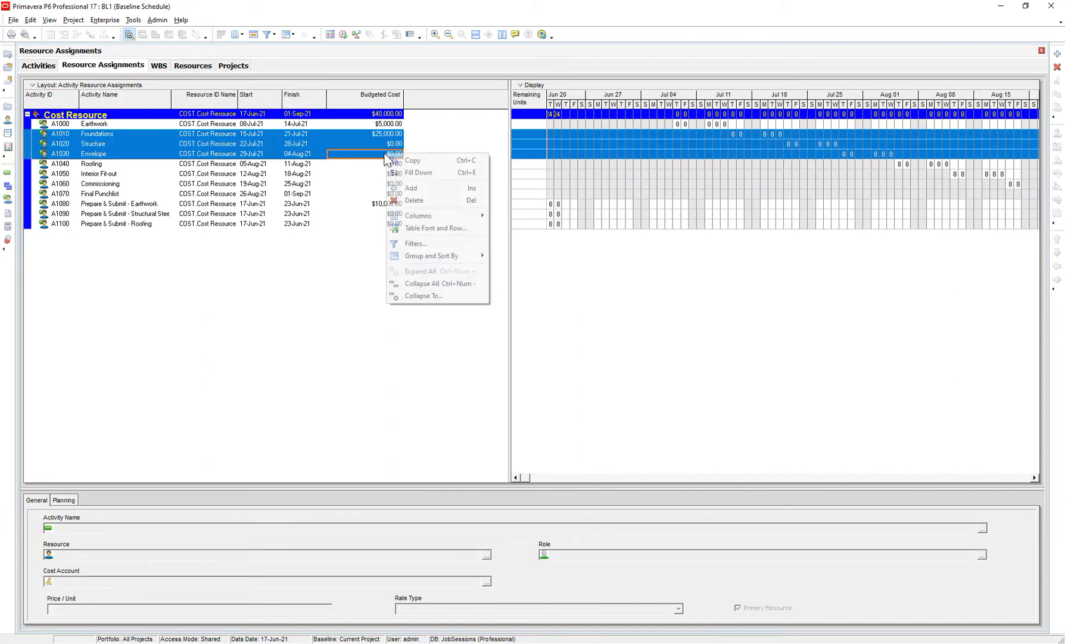
pyautogui.click(421, 173)
# Enter budgeted costs for Roofing ($50,000), Interior Fit-out ($15,000), Commissioning and Final Punchlist ($2,500)
pyautogui.click(386, 166)
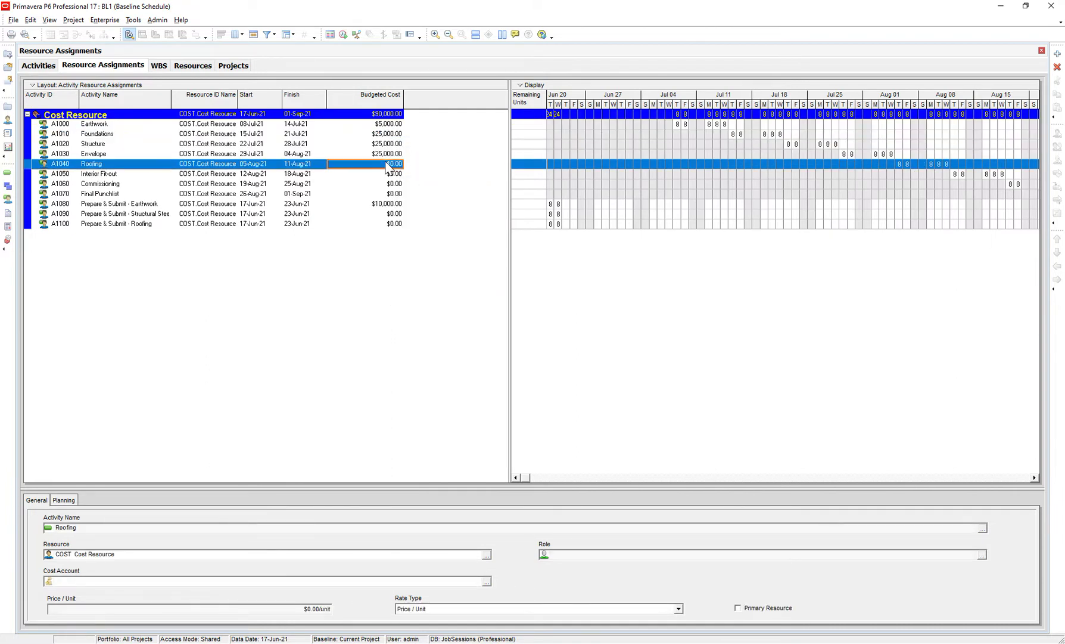
pyautogui.write('50,000')
pyautogui.press('Return')
pyautogui.click(385, 177)
pyautogui.write('1500')
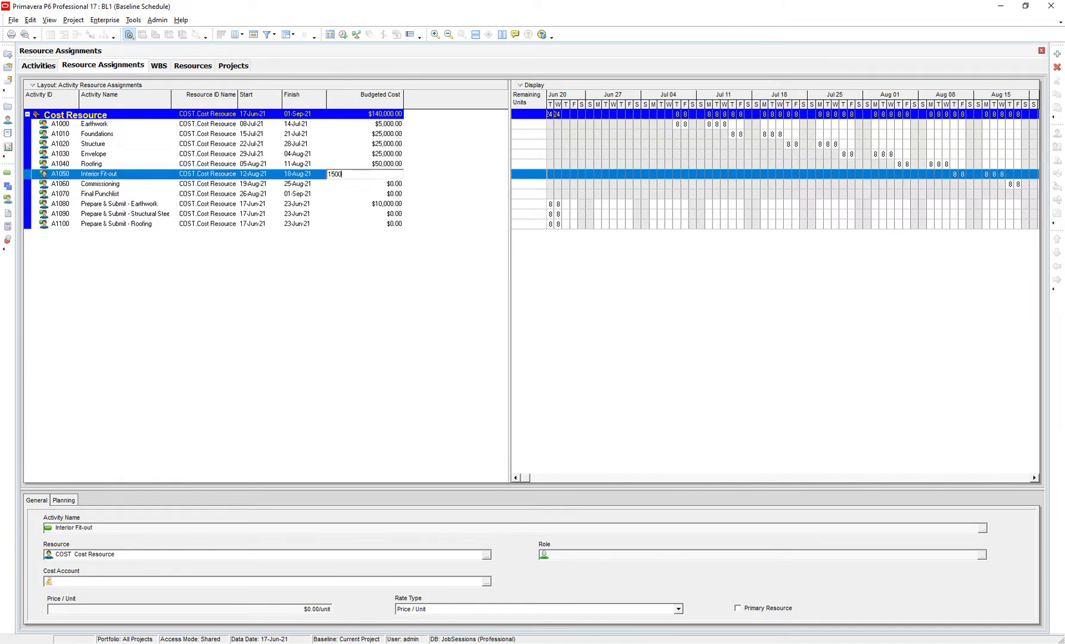
pyautogui.press('Return')
pyautogui.click(385, 185)
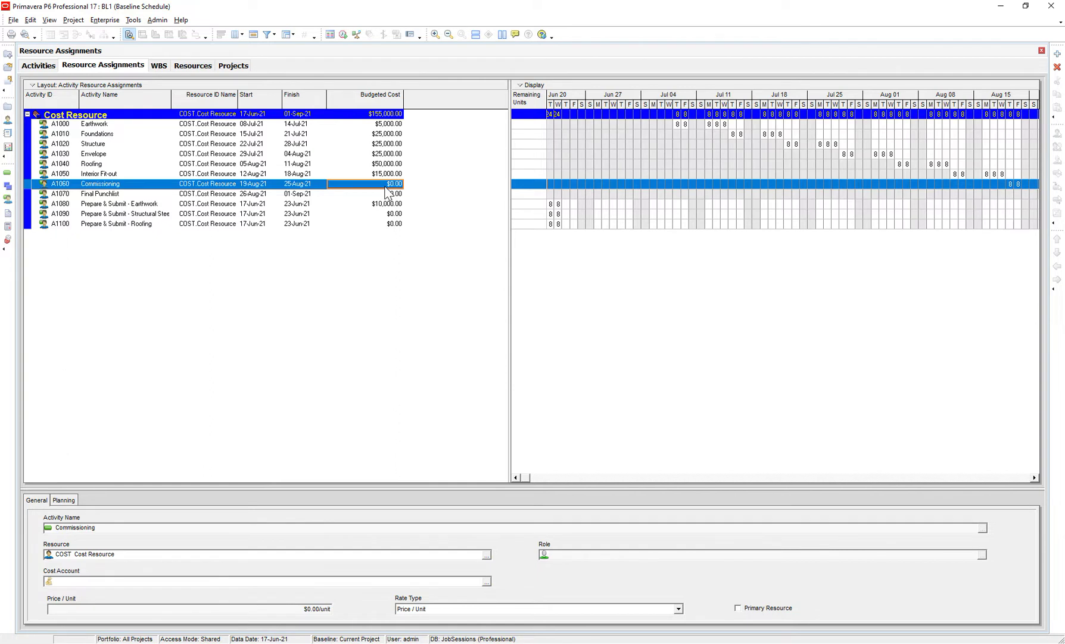
pyautogui.write('5000')
pyautogui.click(387, 194)
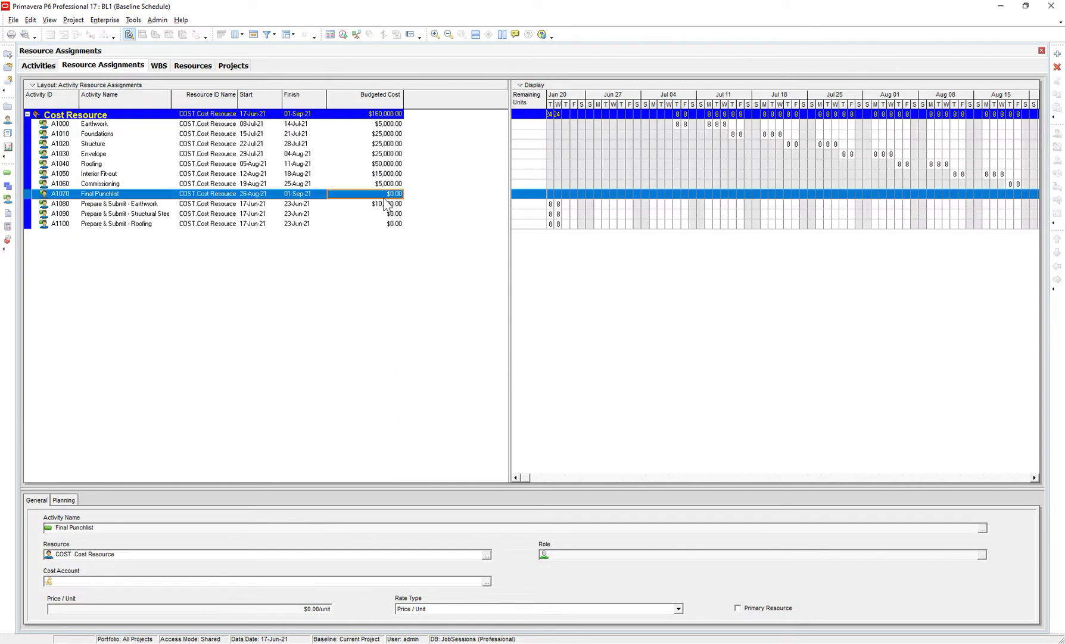
pyautogui.write('2500')
pyautogui.press('Return')
# Give the structural steel submittal $500 and the roofing submittal $1,000, then return to Activities
pyautogui.click(400, 213)
pyautogui.write('500')
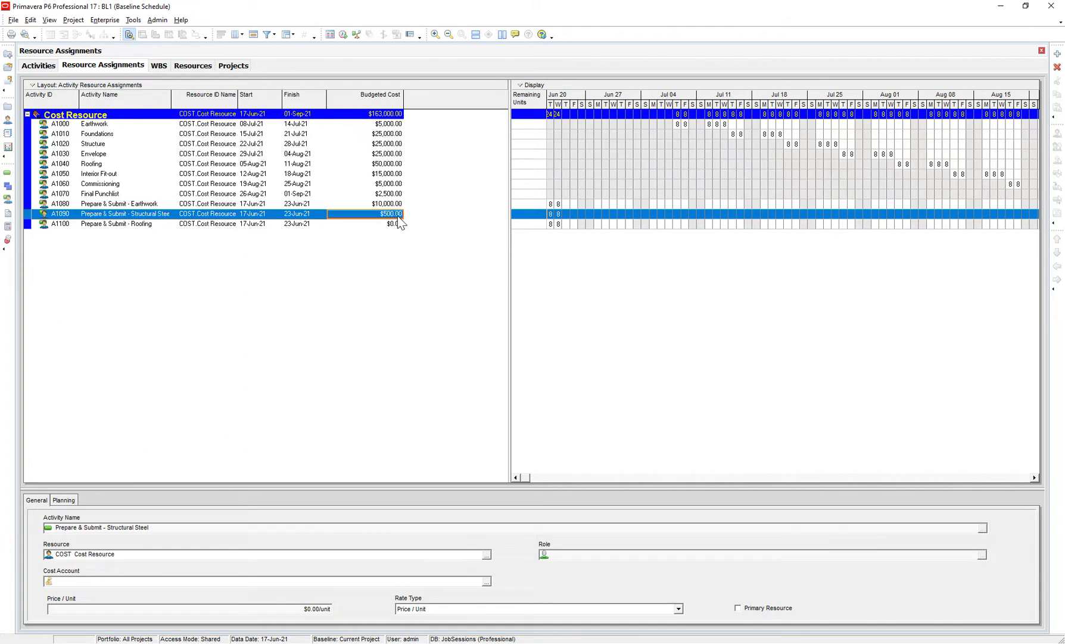
pyautogui.press('Return')
pyautogui.click(399, 224)
pyautogui.write('10')
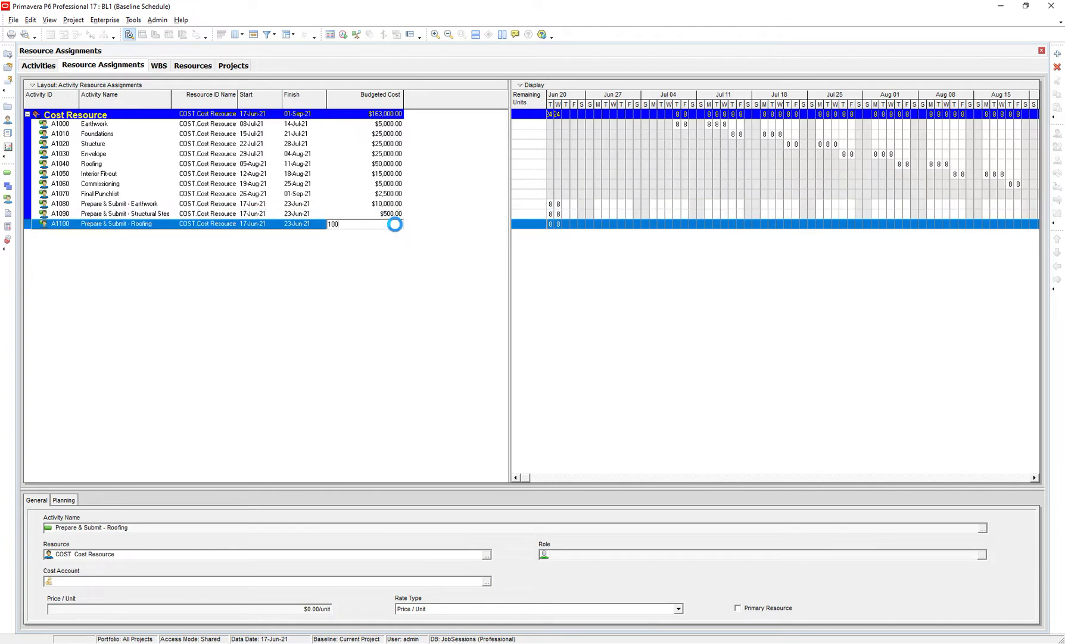
pyautogui.press('Return')
pyautogui.write('1000')
pyautogui.press('Return')
pyautogui.click(7, 173)
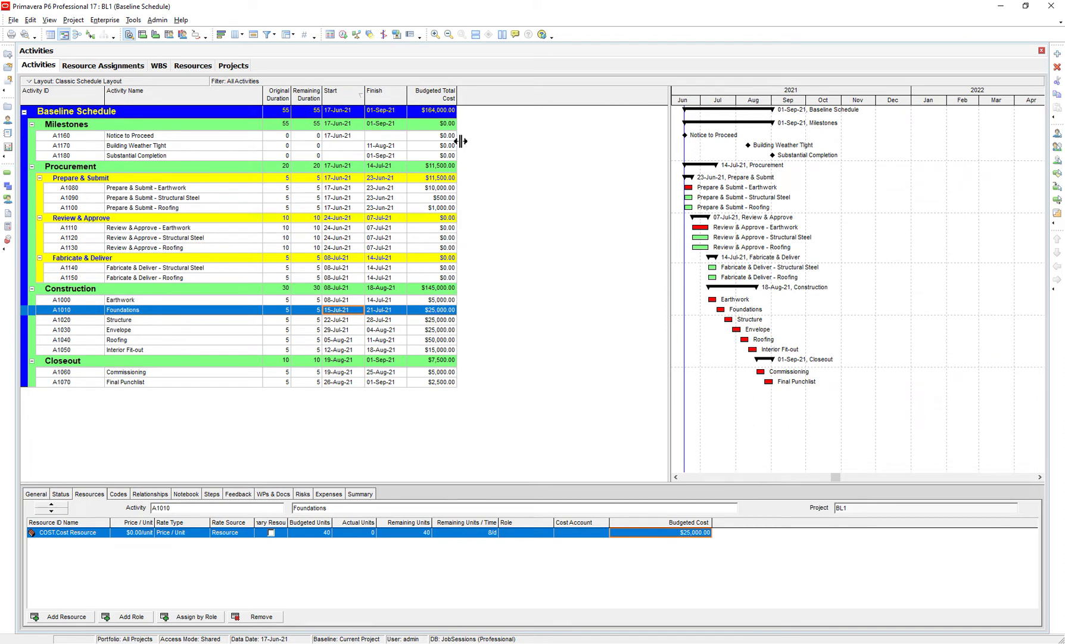
# Widen and zoom the Gantt chart, then set Earthwork's original duration to 250 days
pyautogui.moveTo(457, 141); pyautogui.dragTo(457, 143)
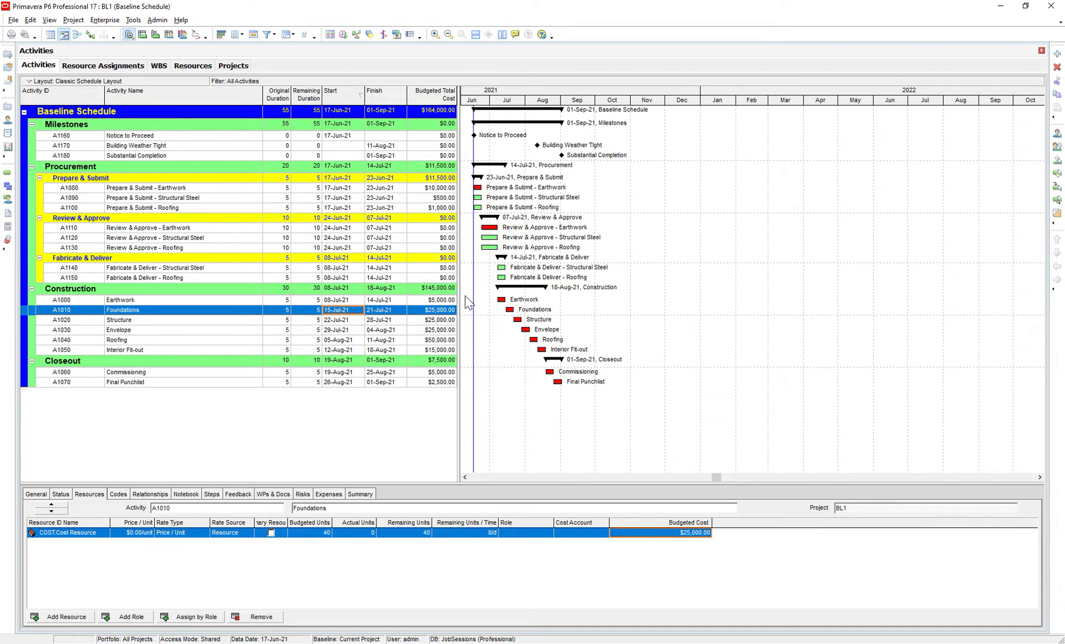
pyautogui.moveTo(530, 103); pyautogui.dragTo(664, 99)
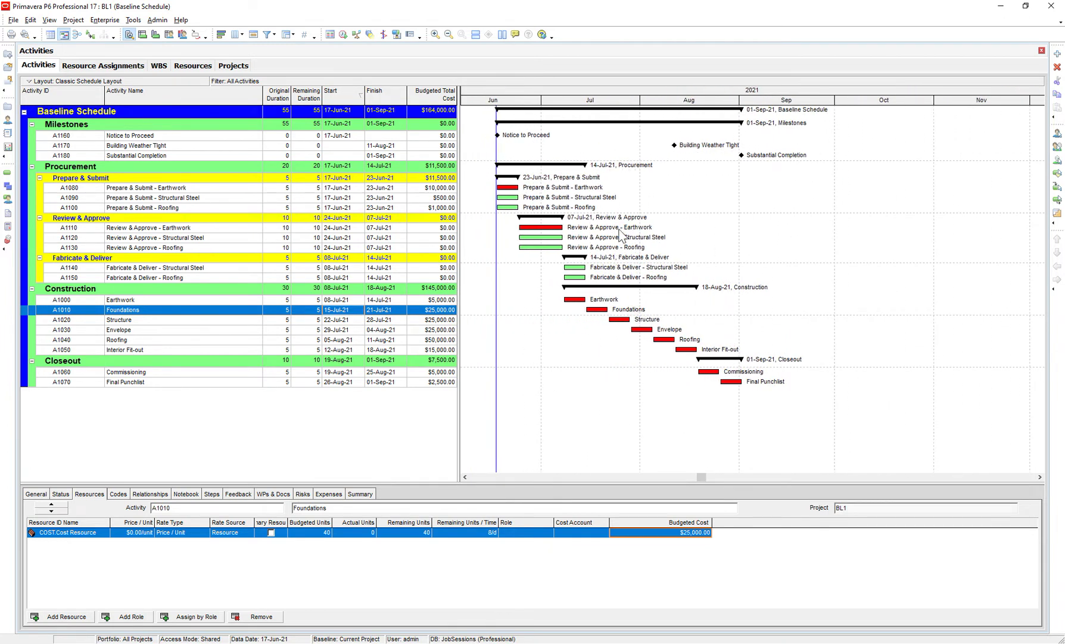
pyautogui.click(287, 303)
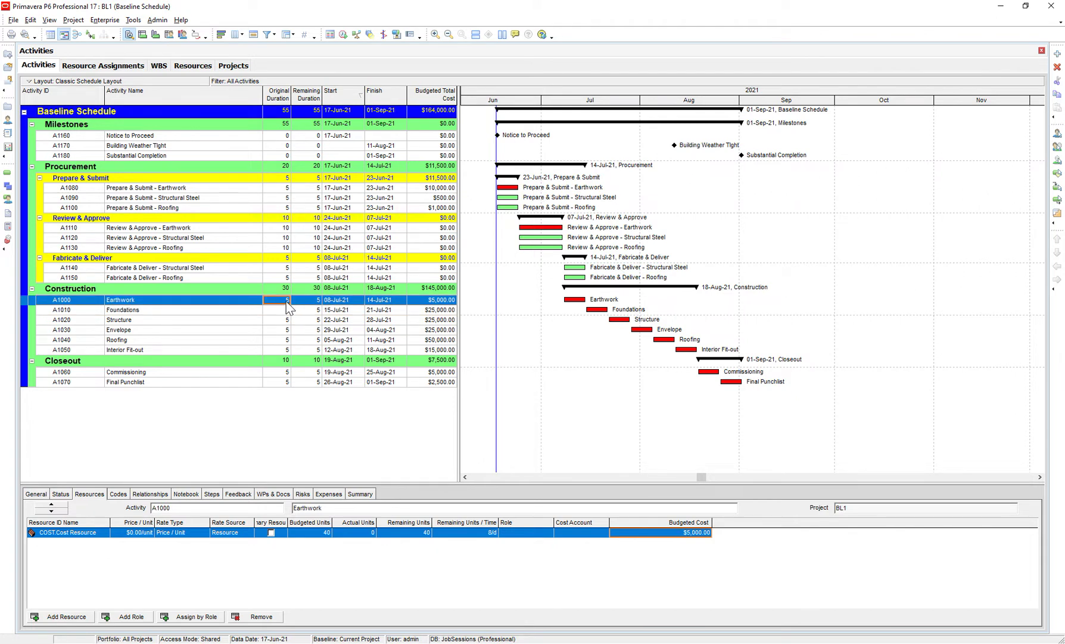
pyautogui.write('250')
pyautogui.press('Return')
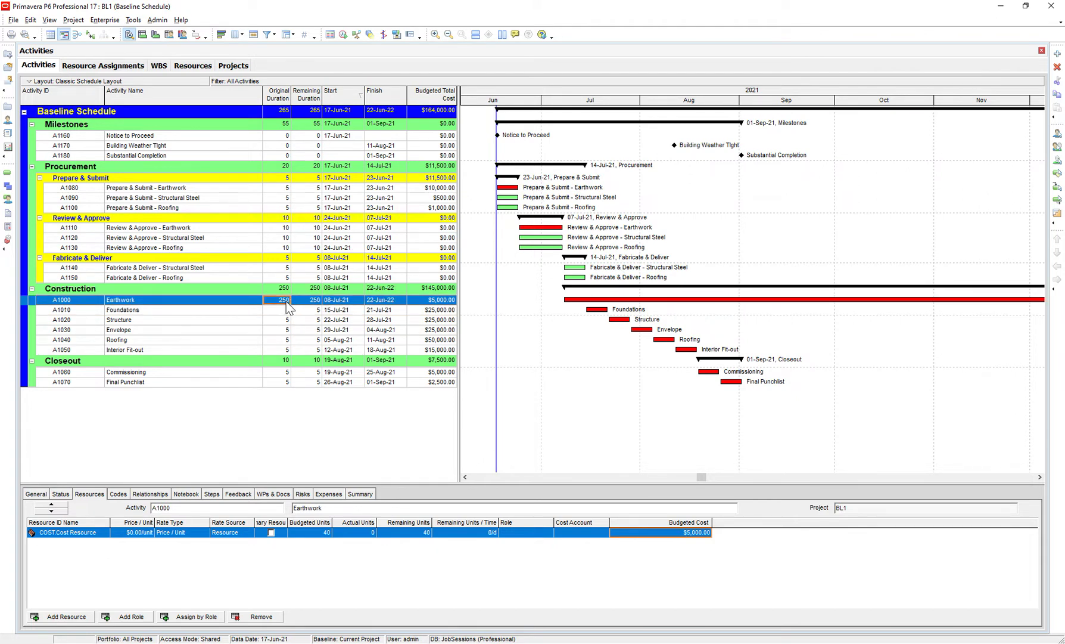
# Set original durations: Earthwork 25, Foundations 50, Structure 30, Envelope 45, Roofing 50, Interior Fit-out 70 days
pyautogui.write('25')
pyautogui.press('Return')
pyautogui.press('Down')
pyautogui.write('50')
pyautogui.press('Return')
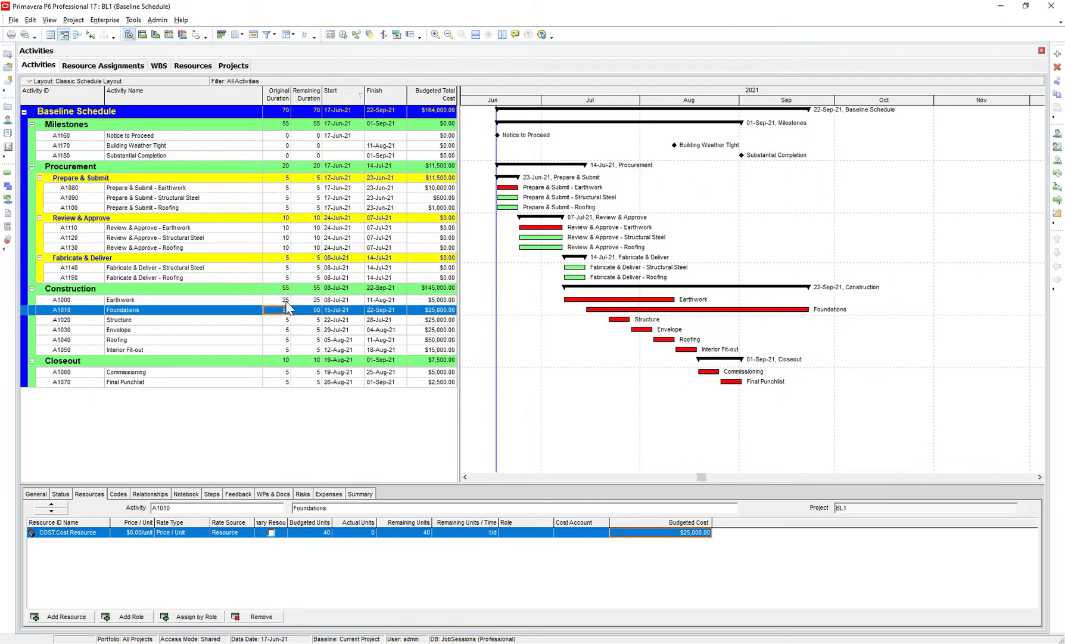
pyautogui.press('Down')
pyautogui.write('30')
pyautogui.press('Return')
pyautogui.press('Down')
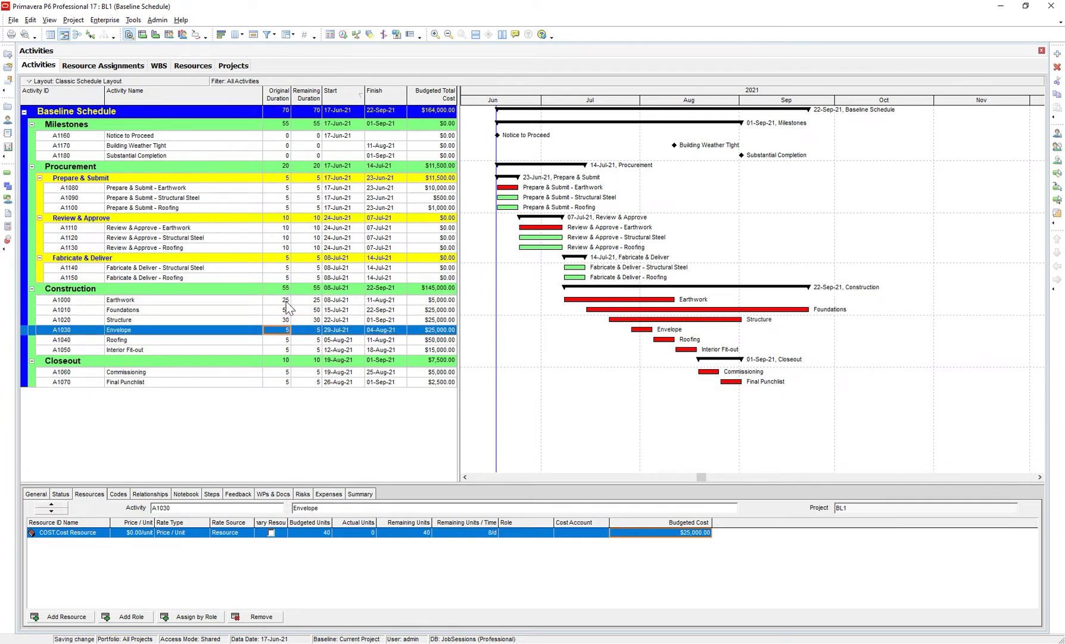
pyautogui.write('45')
pyautogui.press('Return')
pyautogui.press('Down')
pyautogui.write('50')
pyautogui.press('Return')
pyautogui.press('Down')
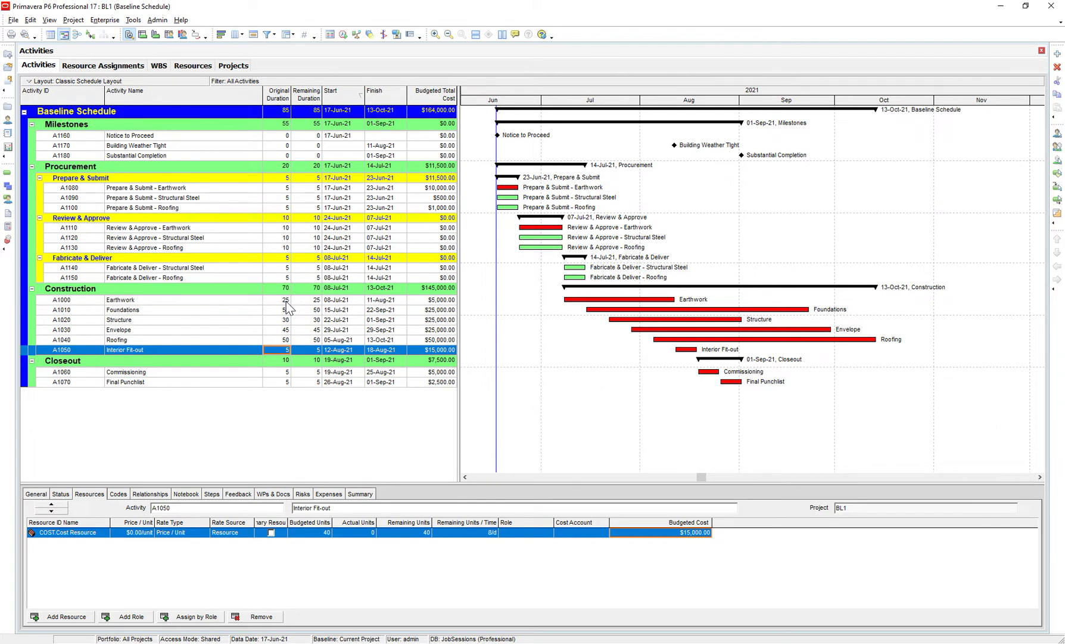
pyautogui.write('70')
pyautogui.press('Return')
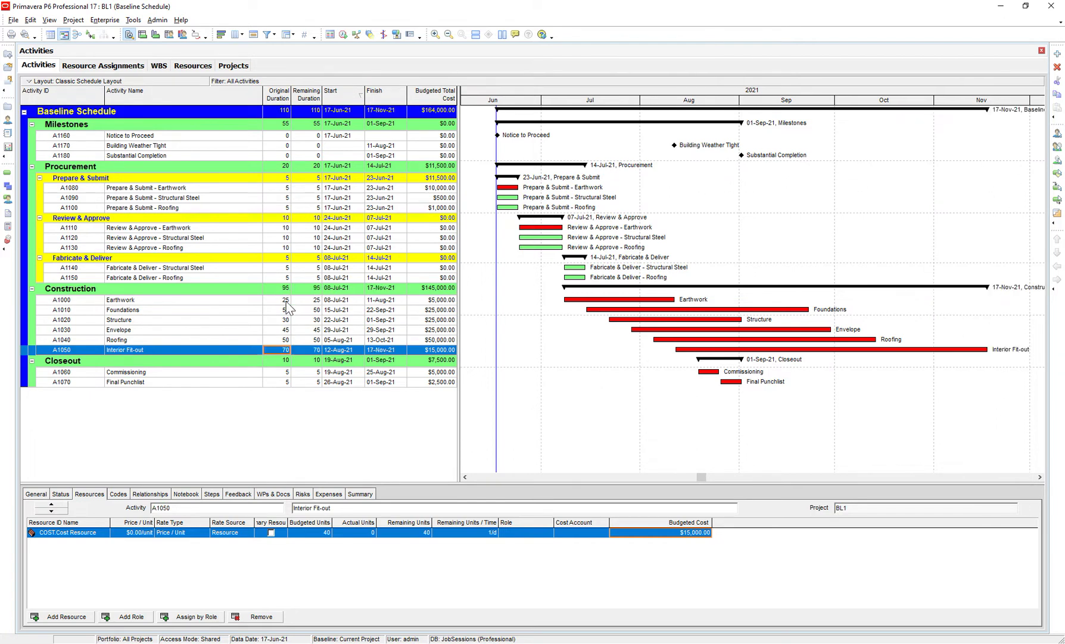
# Reschedule the project and compress the timescale to show it through 03-Aug-22
pyautogui.click(343, 34)
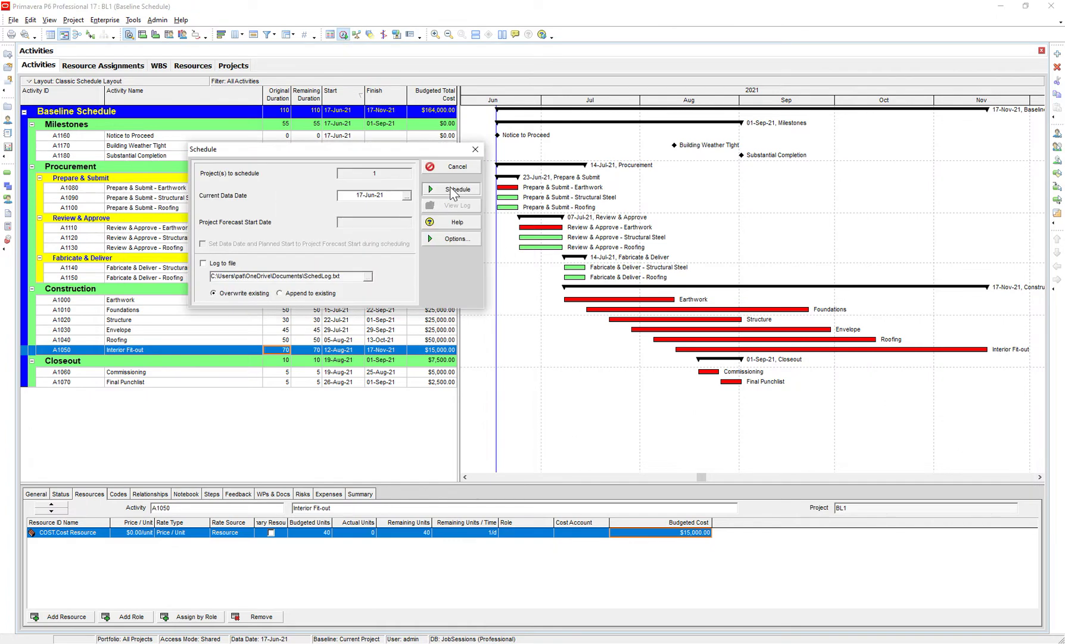
pyautogui.click(453, 164)
pyautogui.moveTo(711, 97); pyautogui.dragTo(528, 111)
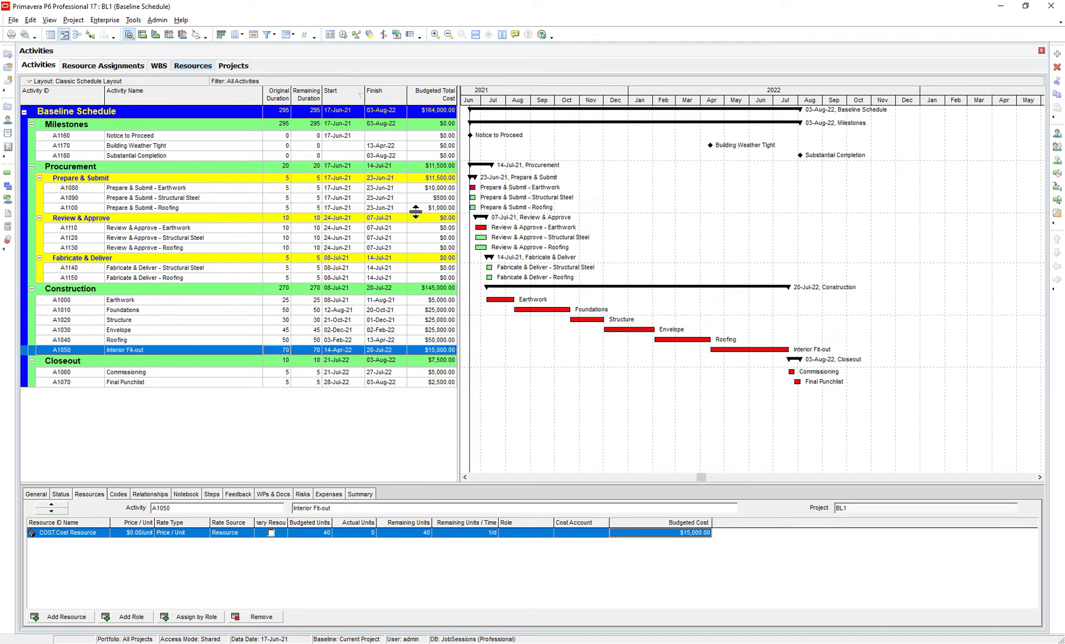
# Display the activity usage profile below the schedule and enlarge it
pyautogui.click(156, 35)
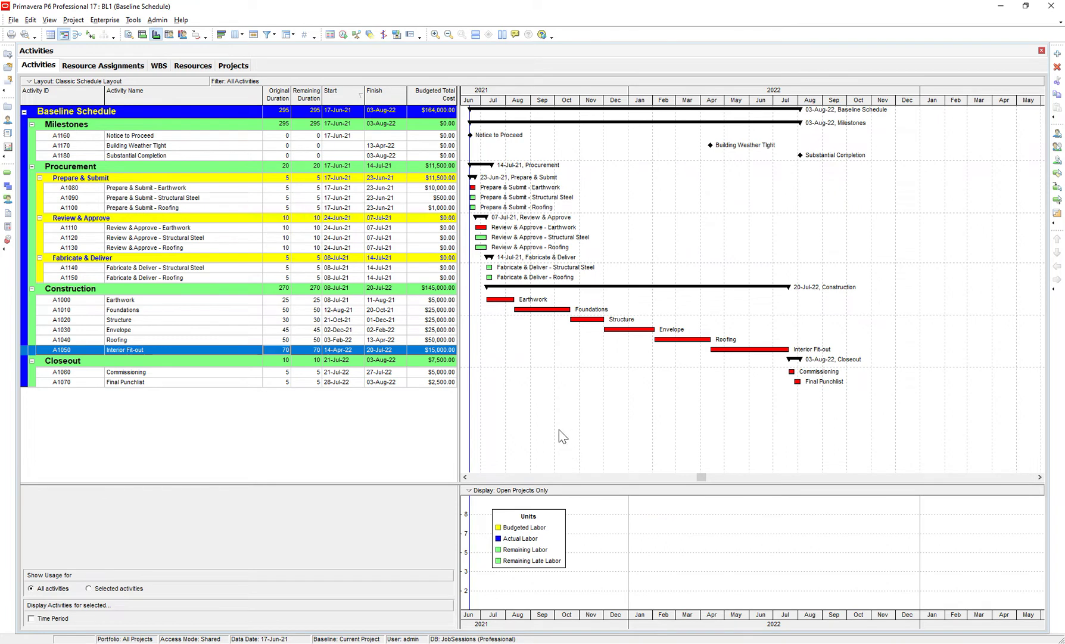
pyautogui.click(547, 477)
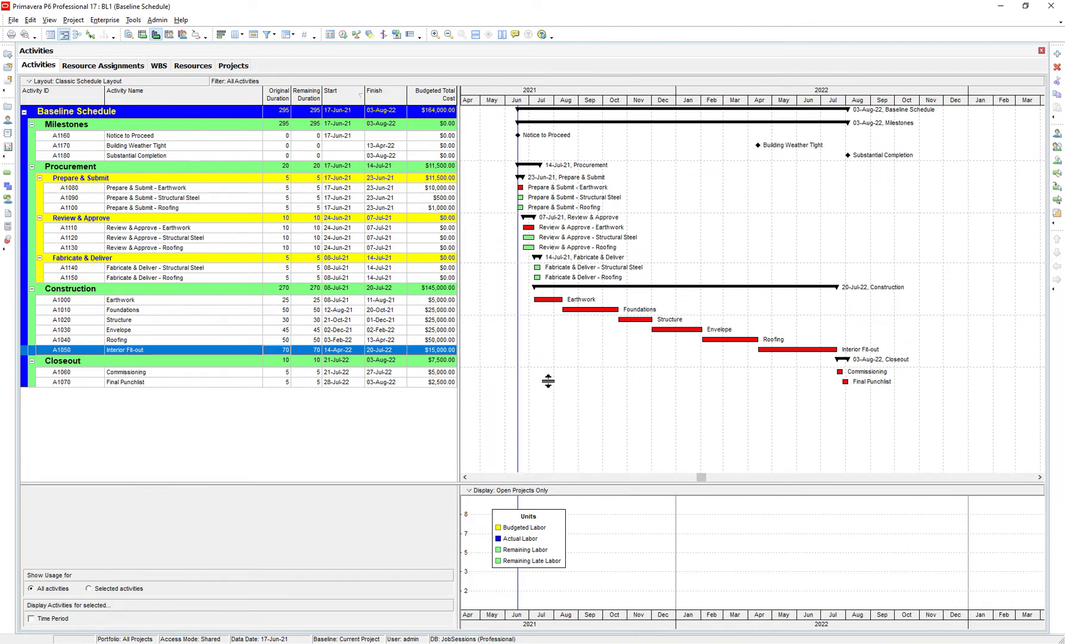
pyautogui.moveTo(548, 483); pyautogui.dragTo(548, 379)
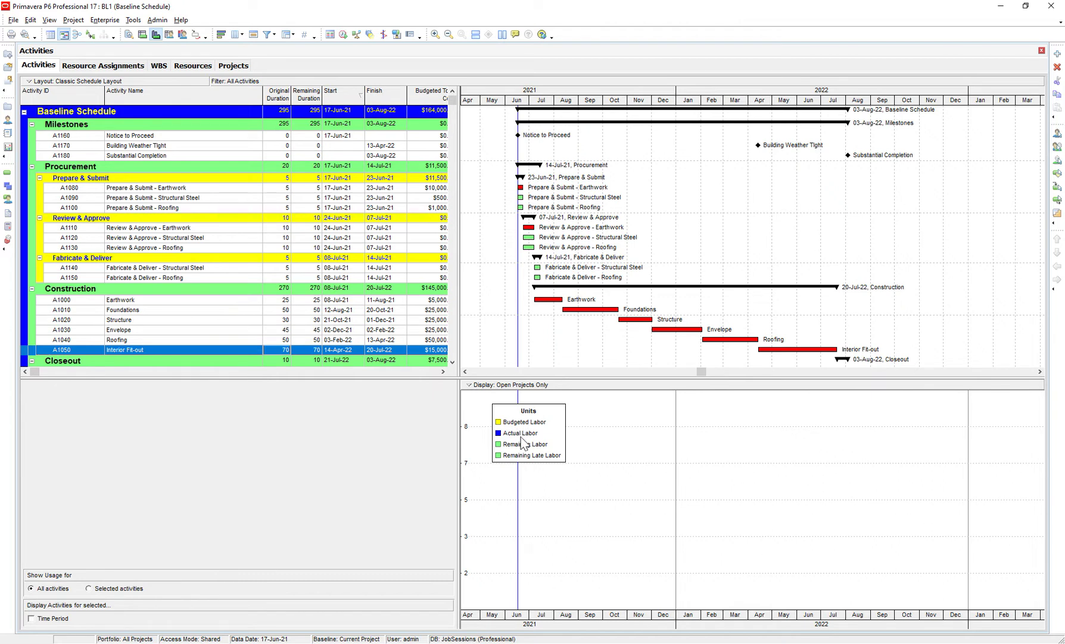
# Chart total budgeted cost as blue bars with a cumulative curve, hiding actual and remaining bars
pyautogui.rightClick(593, 442)
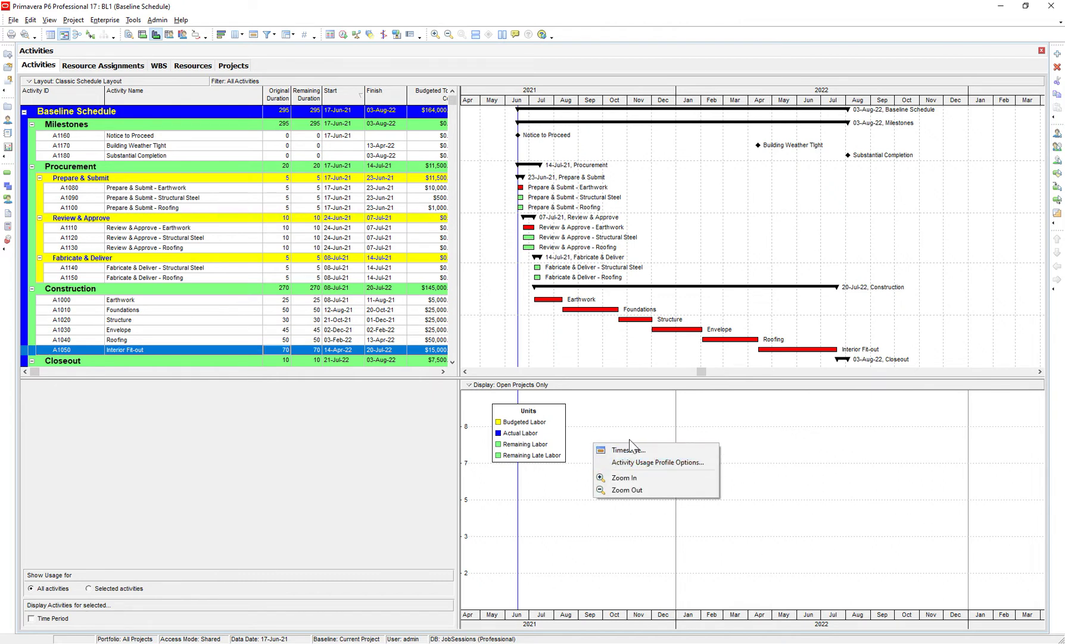
pyautogui.click(668, 463)
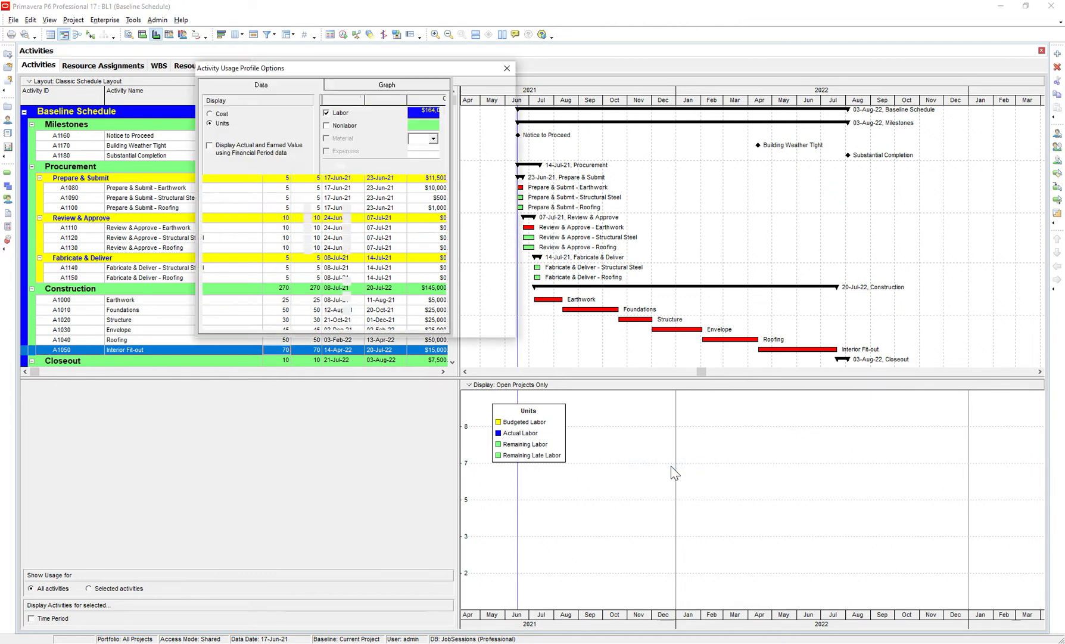
pyautogui.click(212, 113)
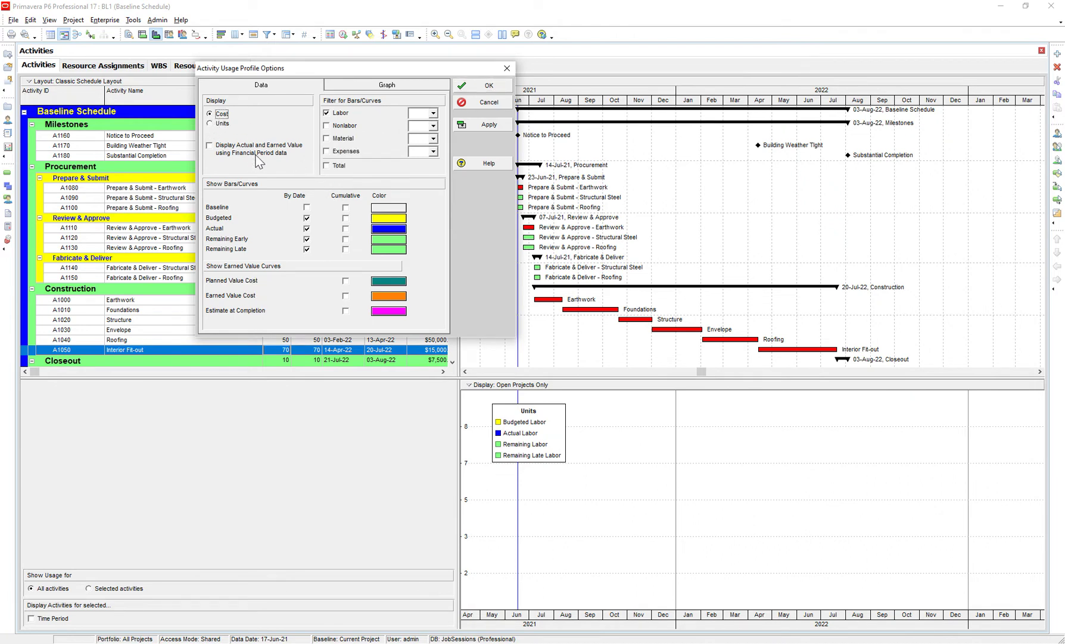
pyautogui.click(327, 113)
pyautogui.click(307, 239)
pyautogui.click(307, 229)
pyautogui.click(345, 218)
pyautogui.click(381, 220)
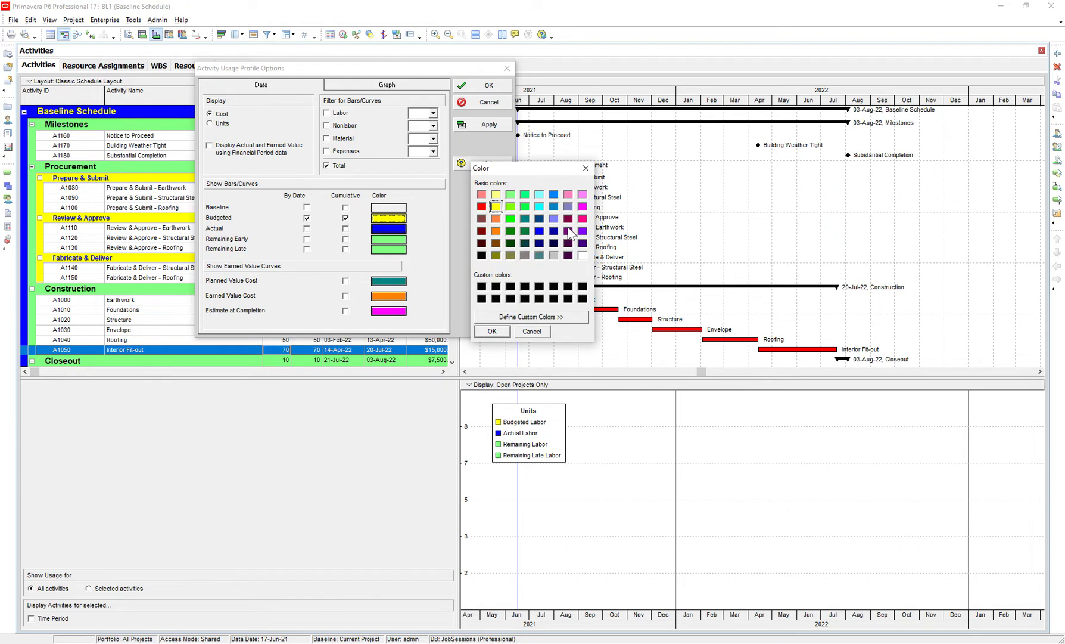
pyautogui.click(554, 194)
pyautogui.click(492, 331)
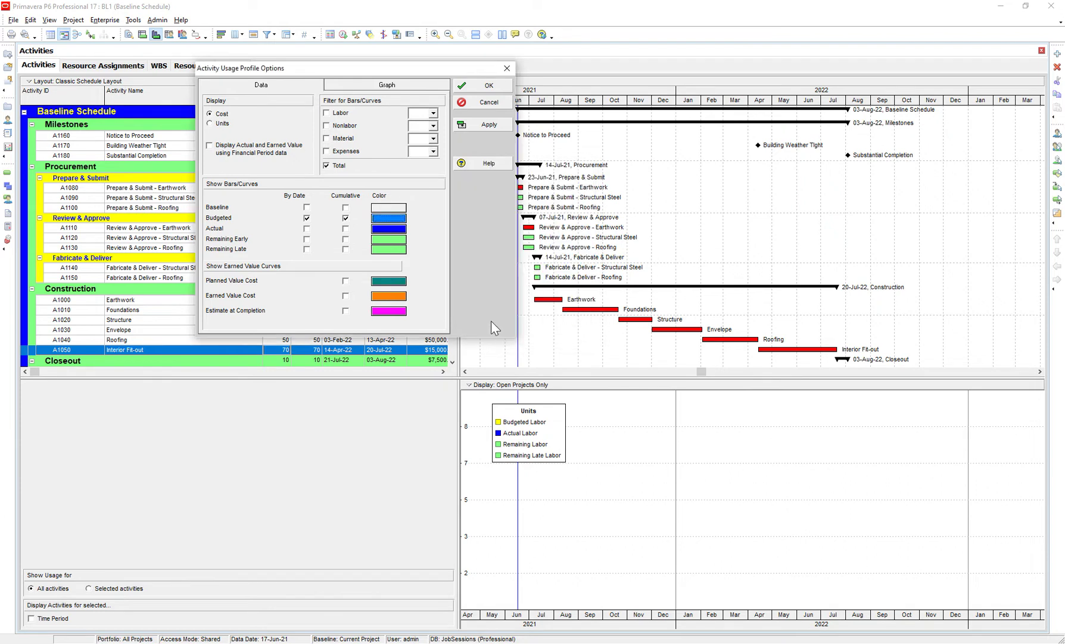
pyautogui.click(489, 125)
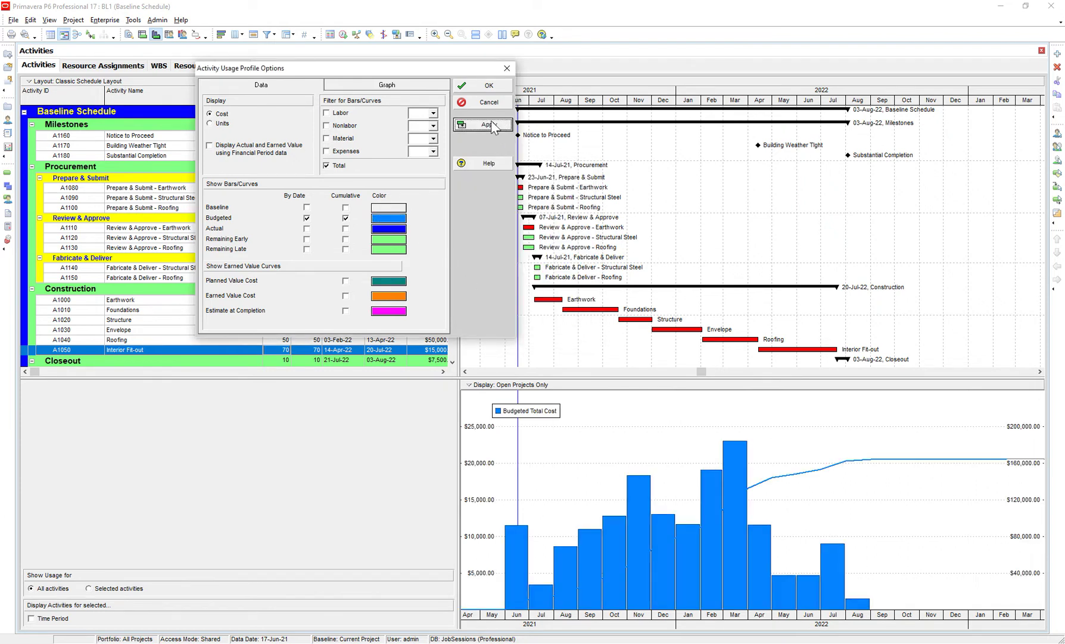
pyautogui.click(495, 85)
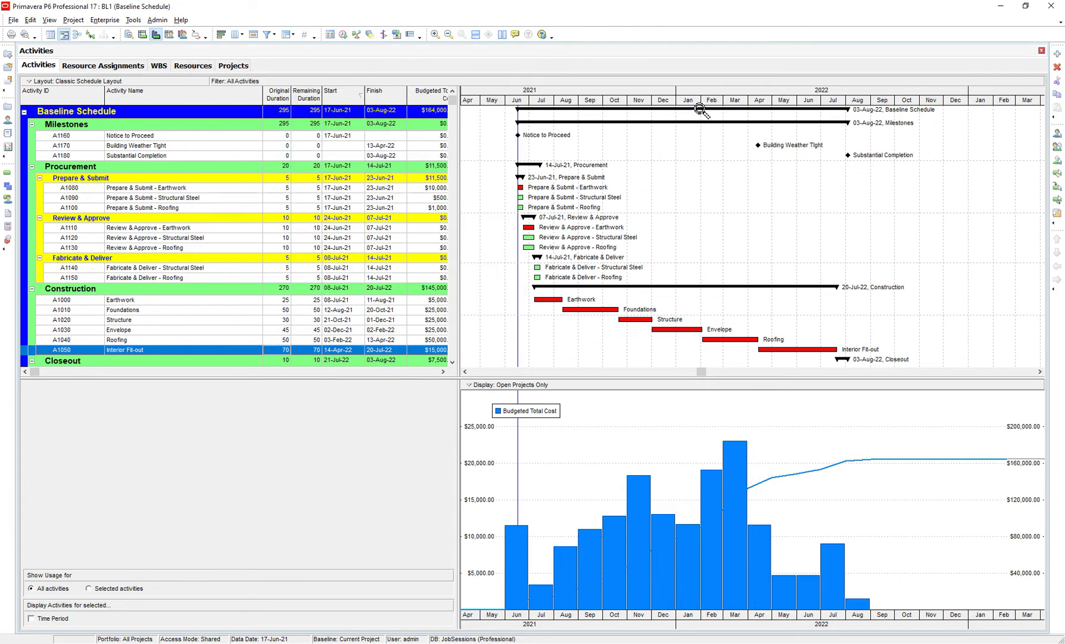
# Widen the months and review September 2021's monthly and cumulative budgeted costs
pyautogui.moveTo(696, 103); pyautogui.dragTo(768, 101)
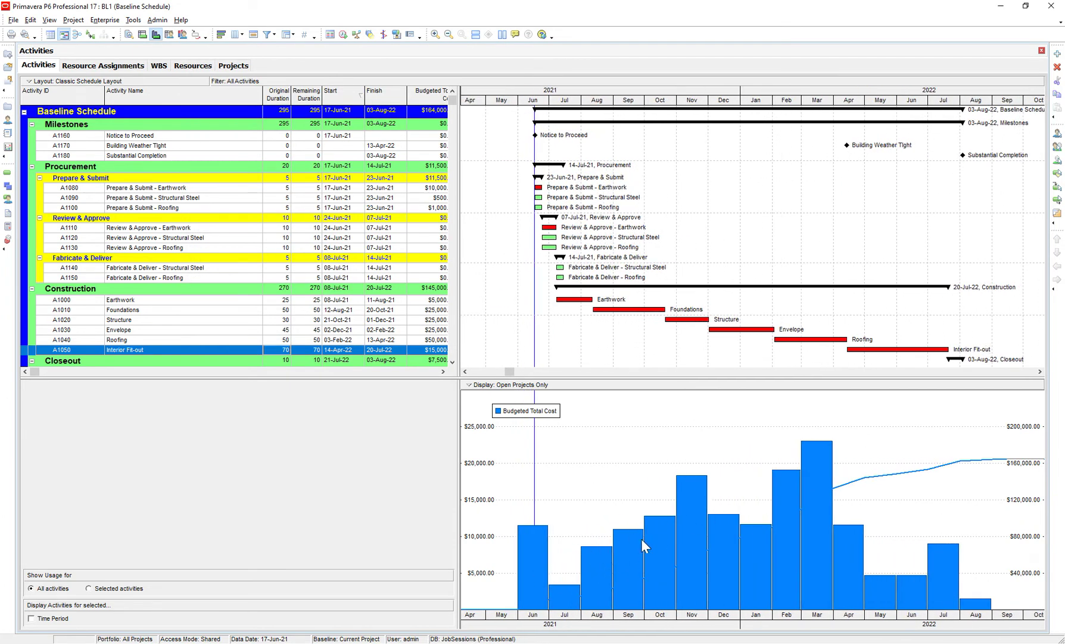
pyautogui.click(628, 547)
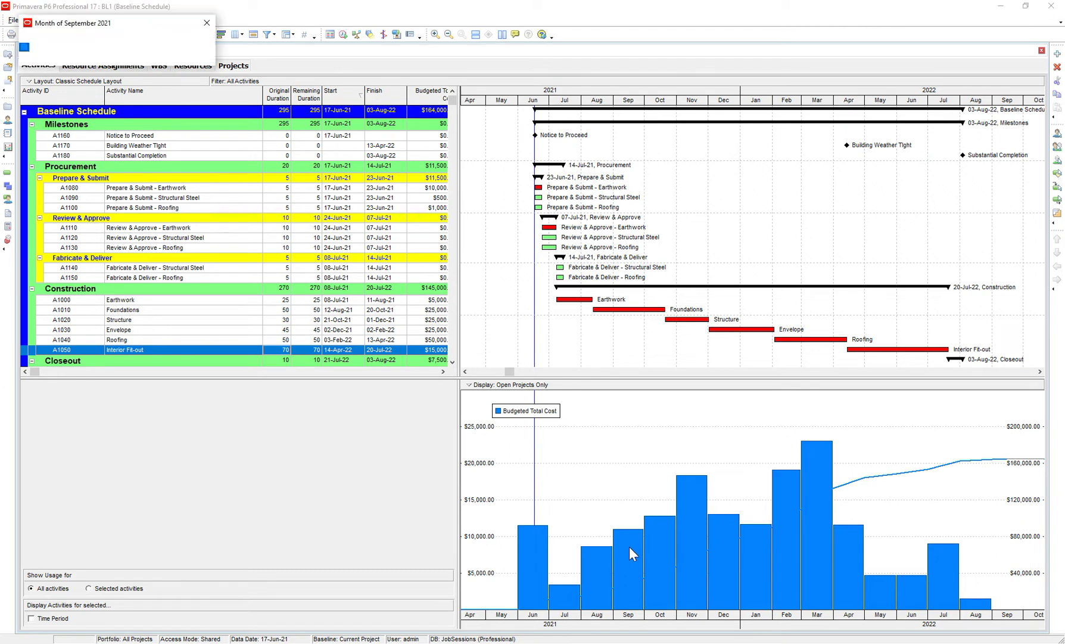
pyautogui.moveTo(153, 11); pyautogui.dragTo(222, 48)
pyautogui.click(221, 34)
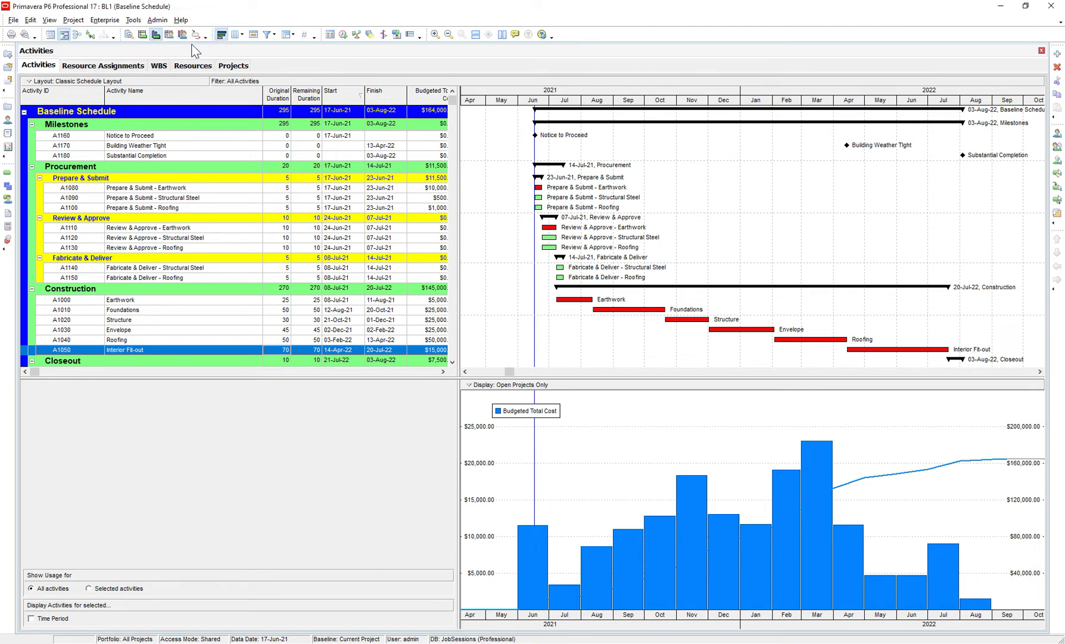
pyautogui.click(557, 126)
pyautogui.click(627, 574)
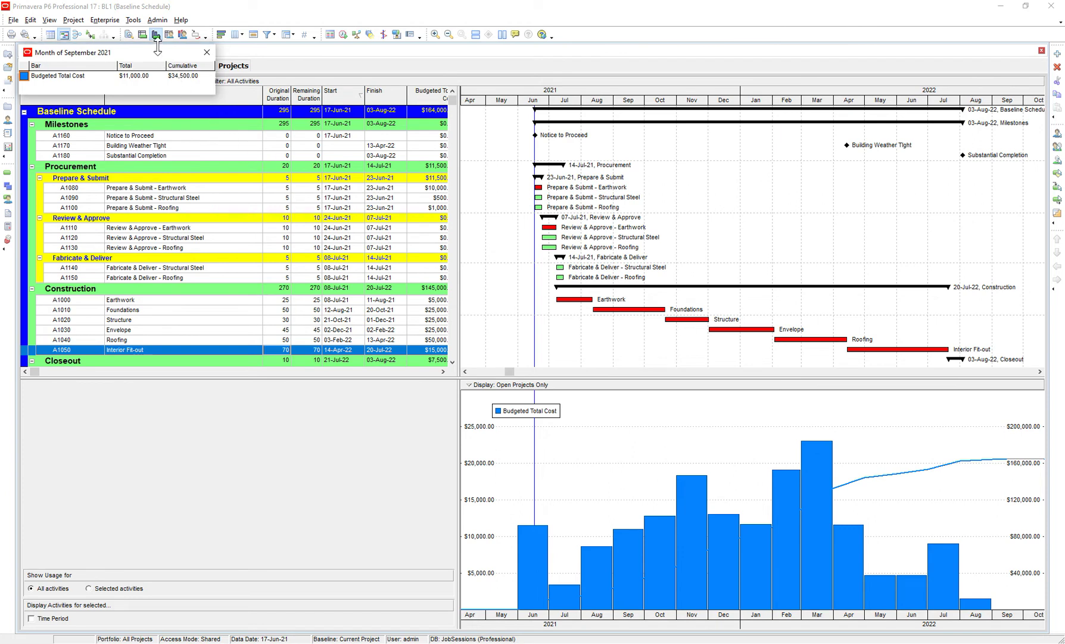
pyautogui.moveTo(157, 49); pyautogui.dragTo(713, 435)
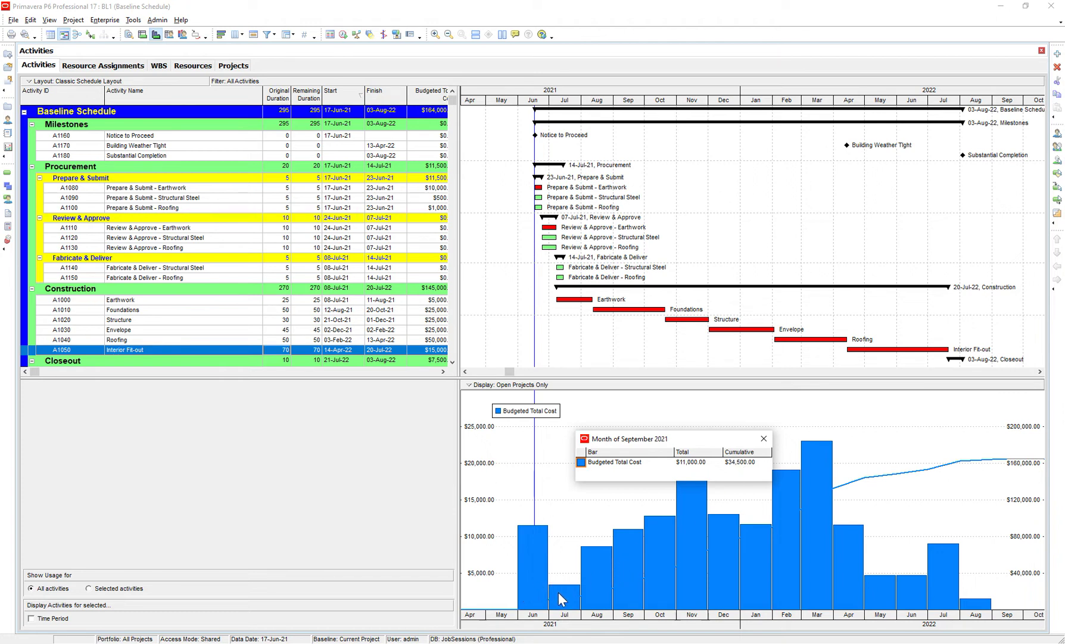
pyautogui.click(744, 469)
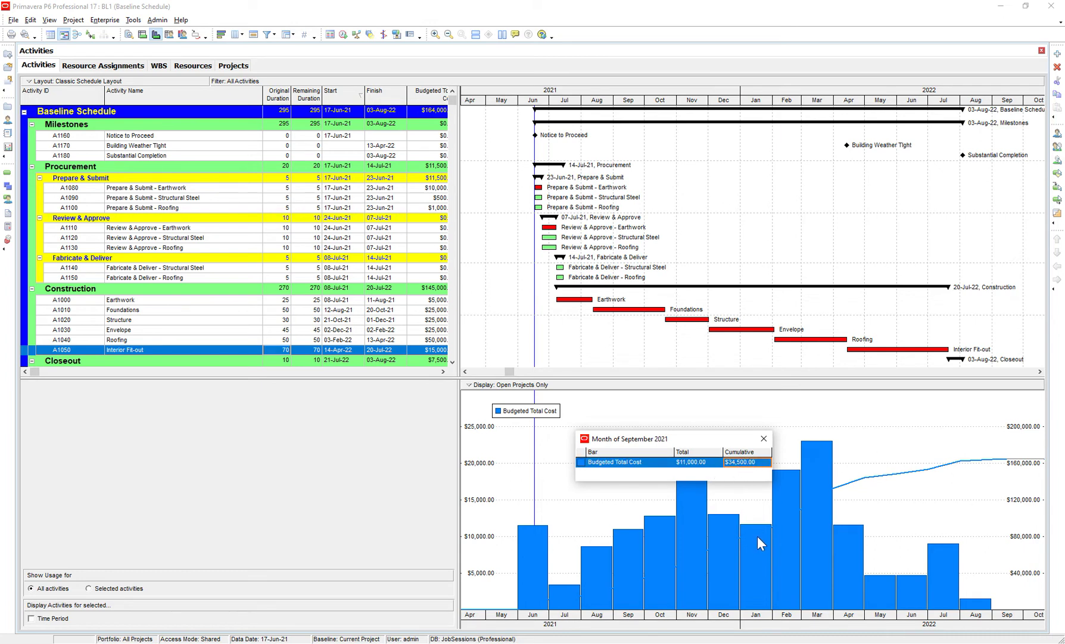
pyautogui.click(764, 439)
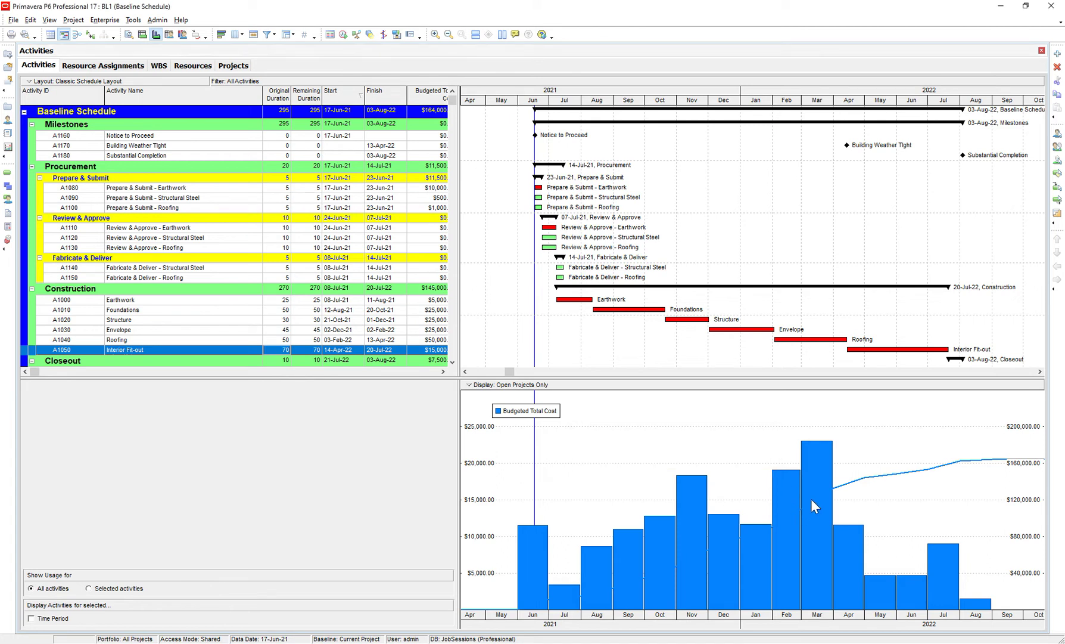
# Review March 2022 and October 2021 ($12,833.33) costs, then show the Resource Usage Spreadsheet
pyautogui.click(811, 499)
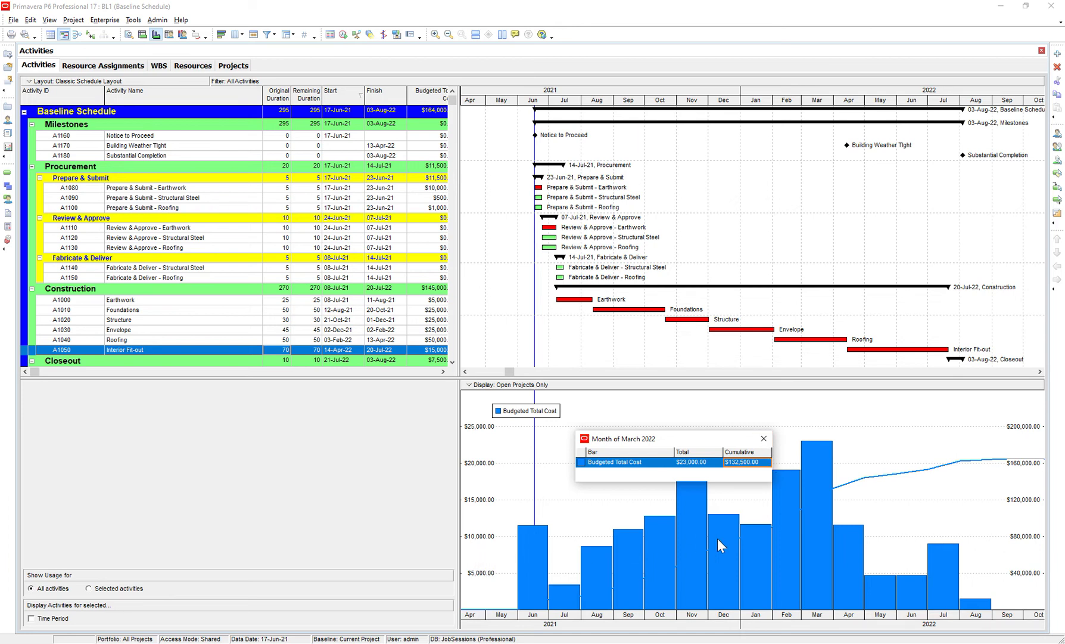
pyautogui.click(763, 439)
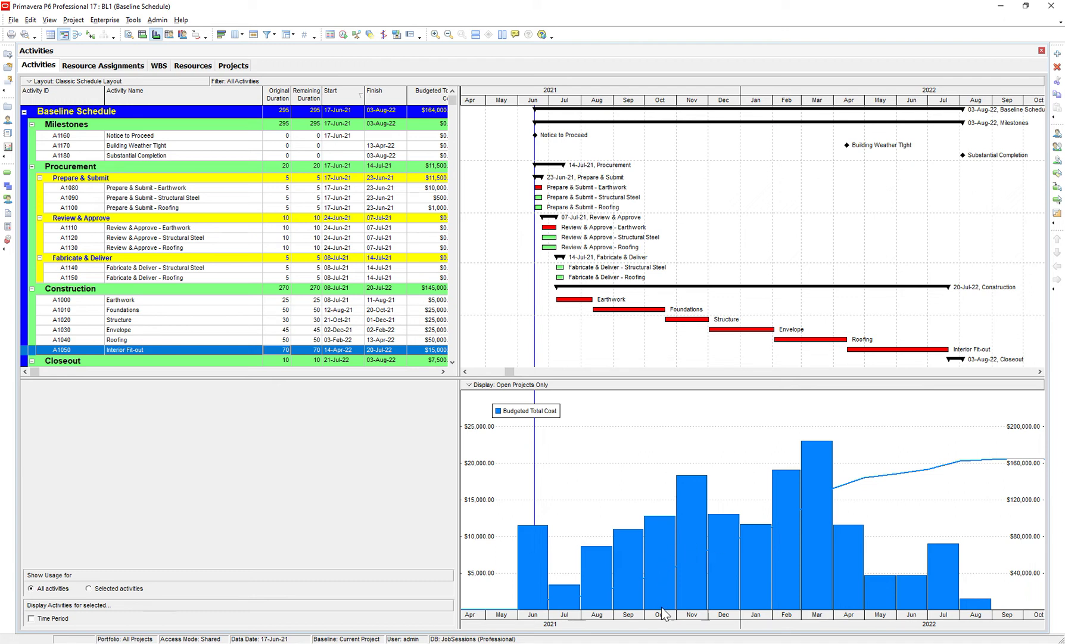
pyautogui.click(659, 560)
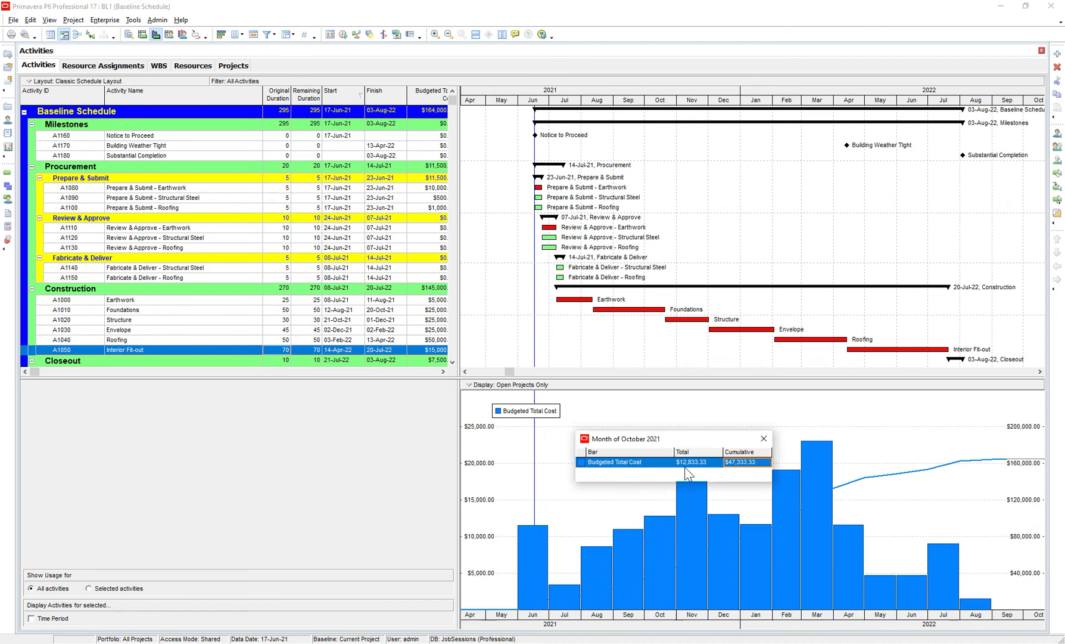
pyautogui.click(687, 465)
pyautogui.click(764, 439)
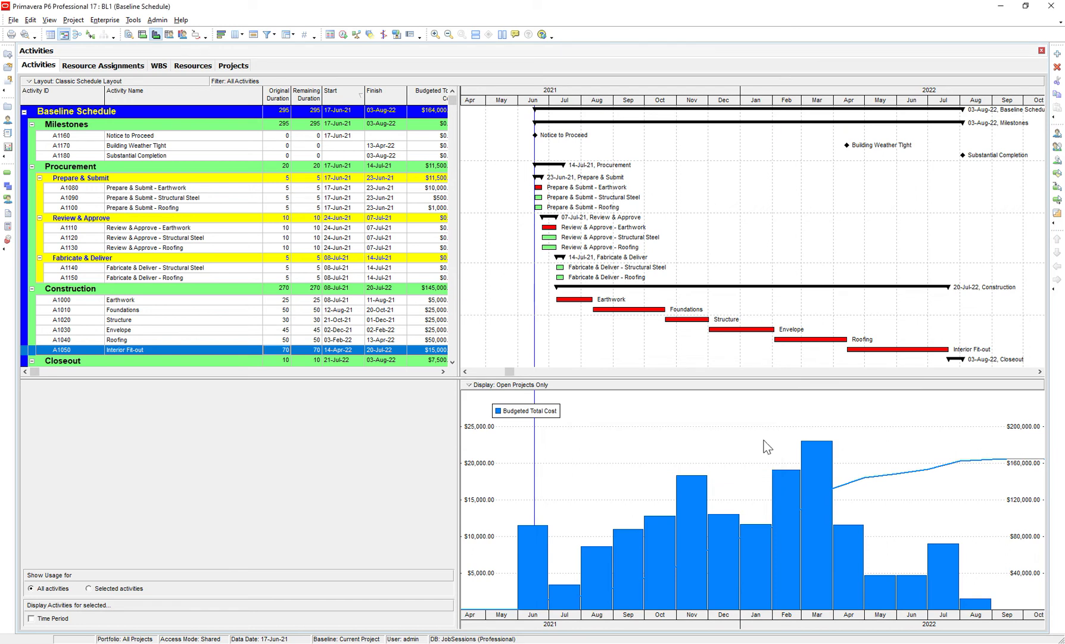
pyautogui.click(169, 35)
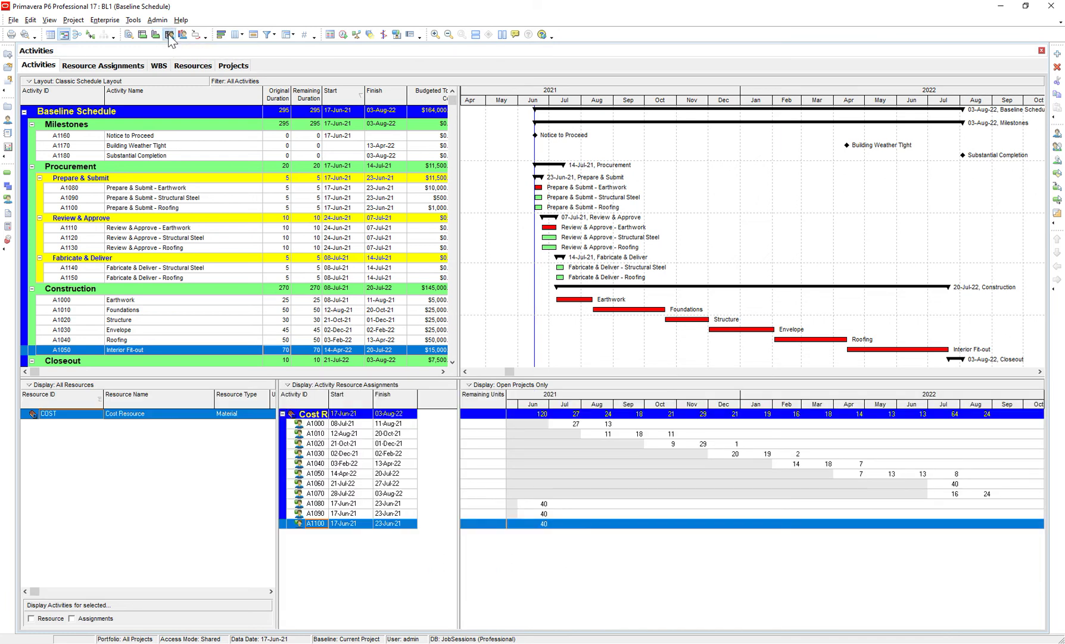
# Replace the Remaining Units field with Time Interval Budgeted Cost in the usage spreadsheet
pyautogui.rightClick(484, 399)
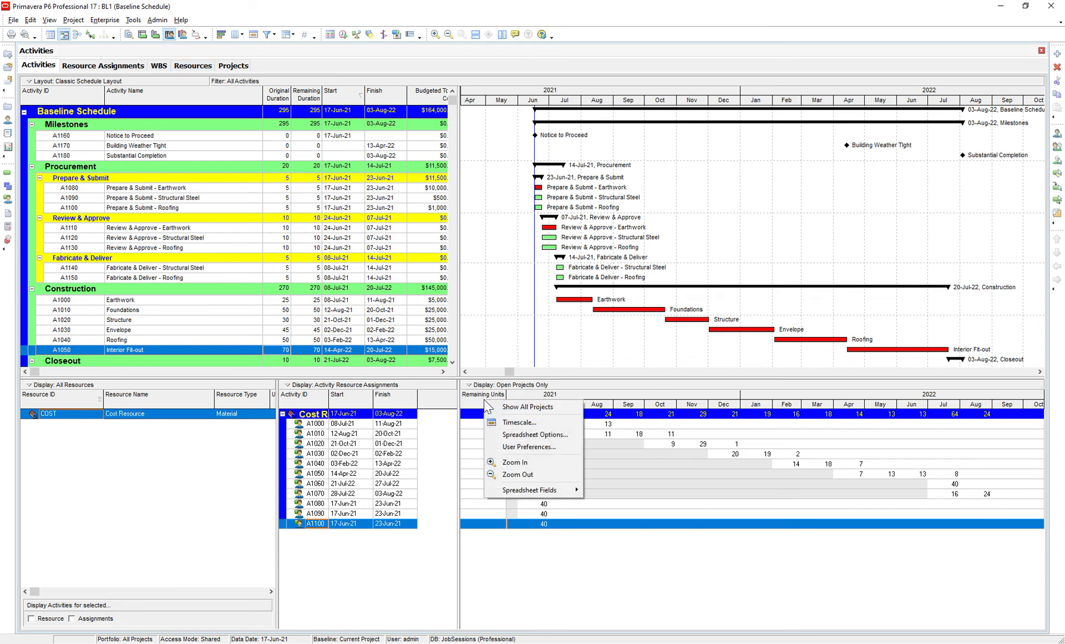
pyautogui.moveTo(549, 495)
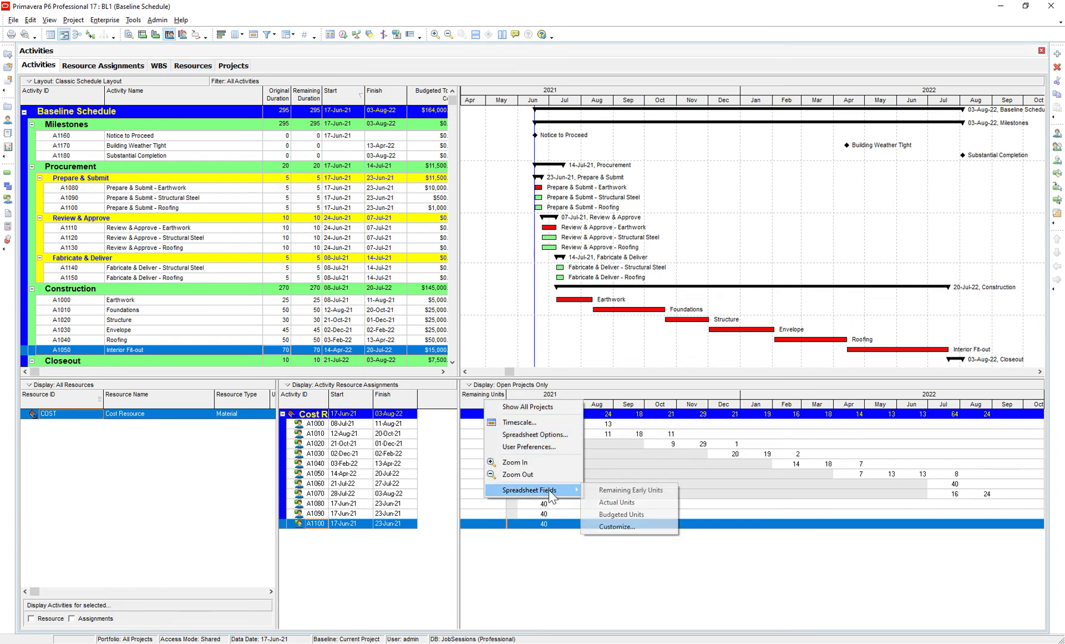
pyautogui.click(610, 528)
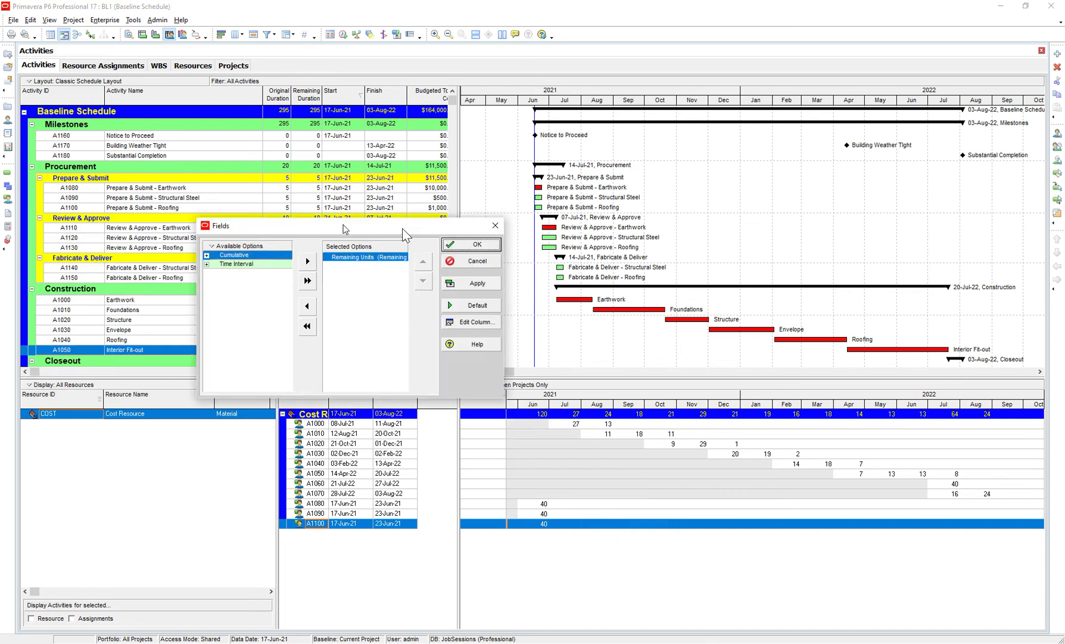
pyautogui.moveTo(268, 231); pyautogui.dragTo(430, 278)
pyautogui.doubleClick(528, 311)
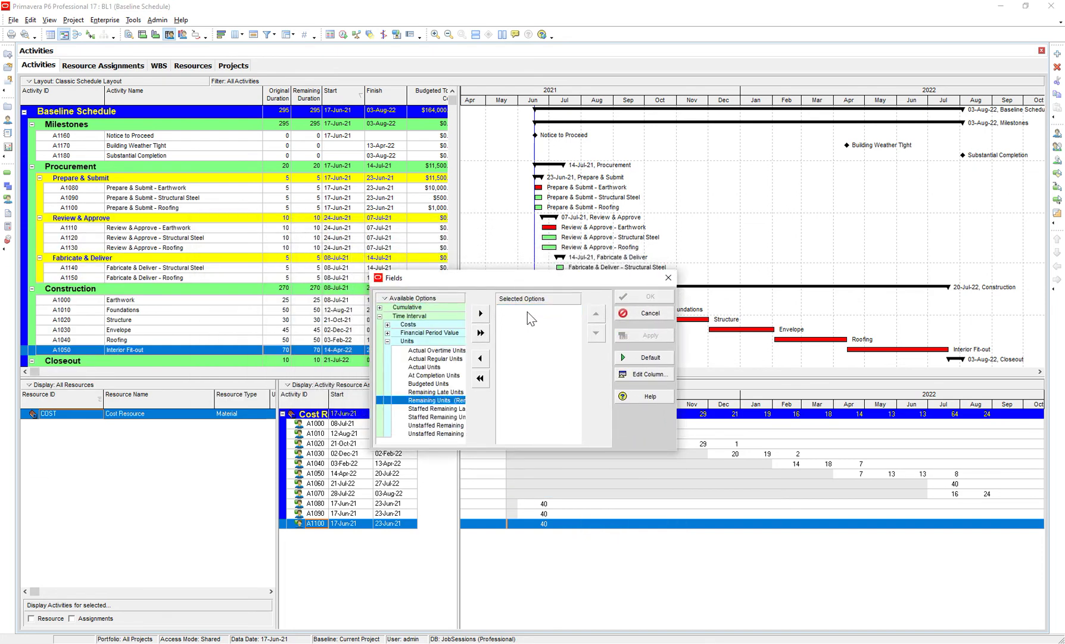
pyautogui.doubleClick(415, 341)
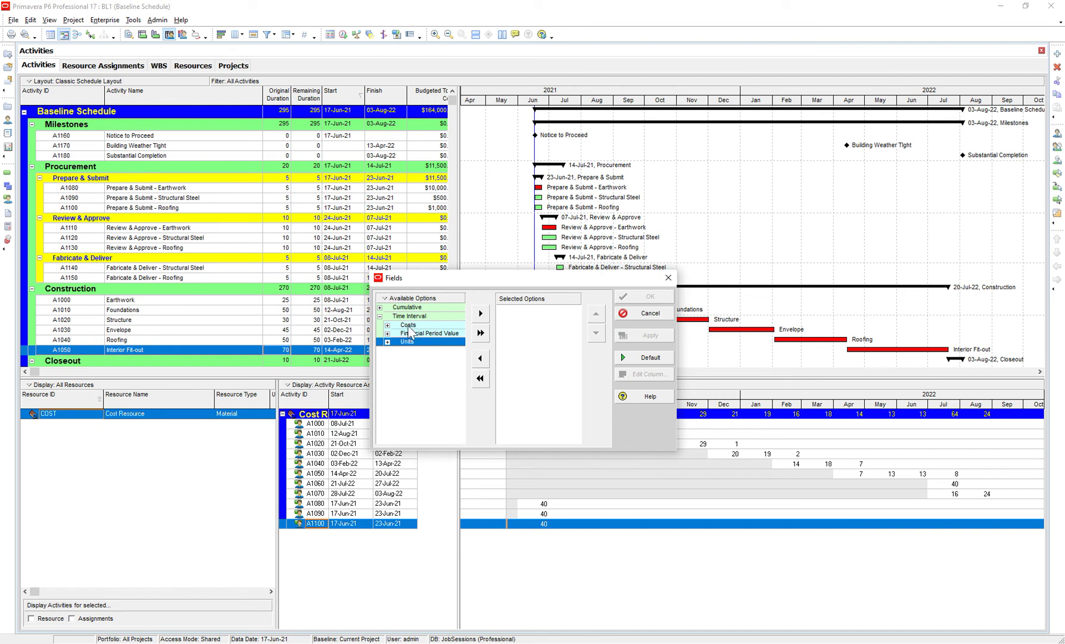
pyautogui.click(414, 317)
pyautogui.doubleClick(409, 326)
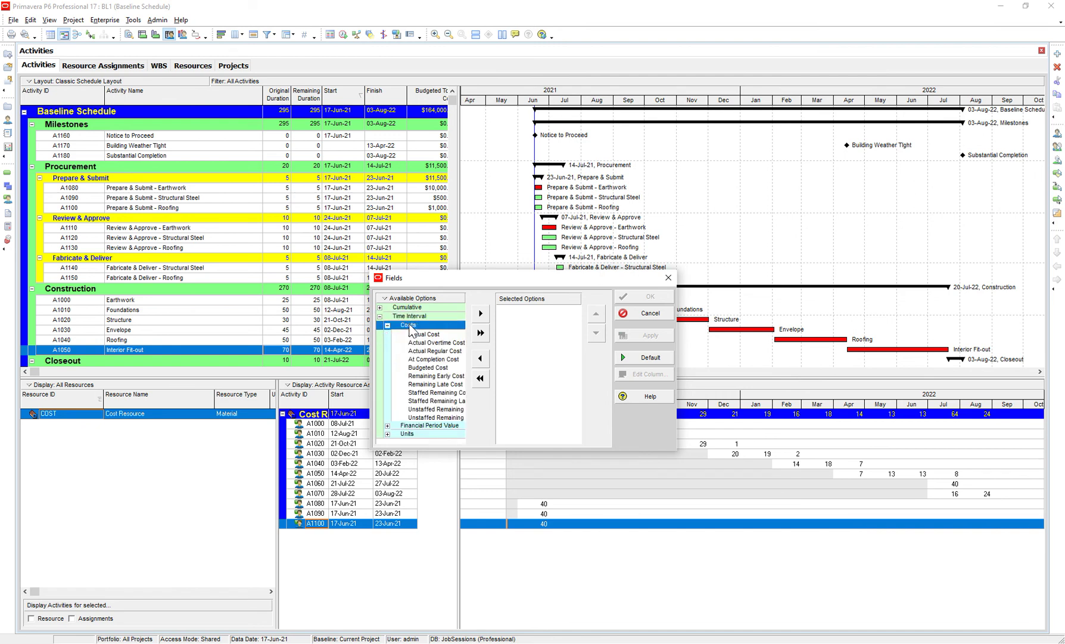
pyautogui.doubleClick(434, 368)
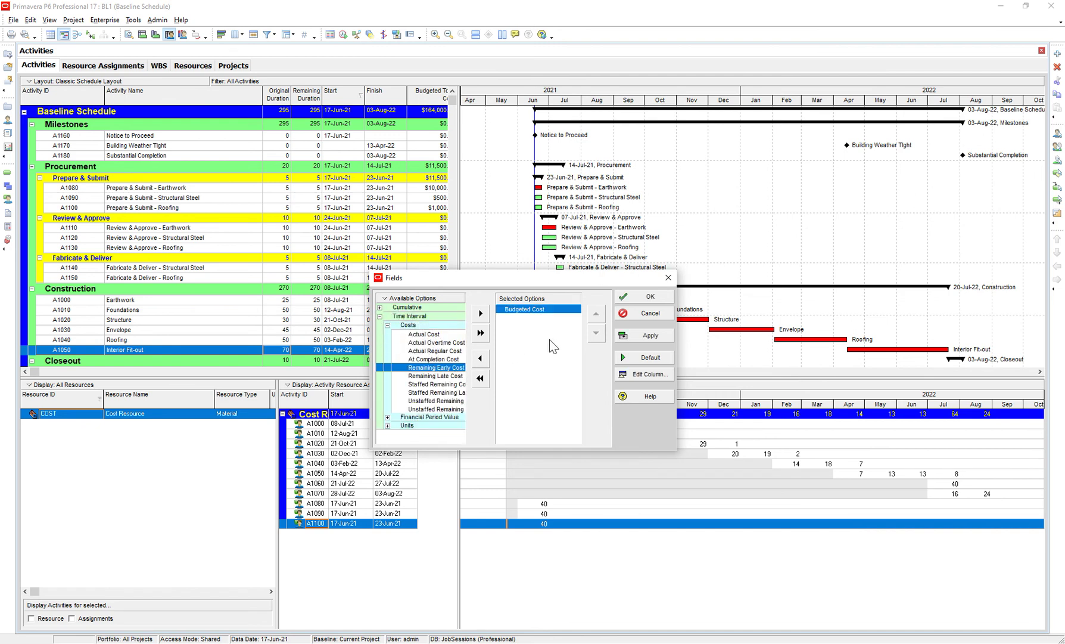
pyautogui.click(648, 336)
pyautogui.click(652, 297)
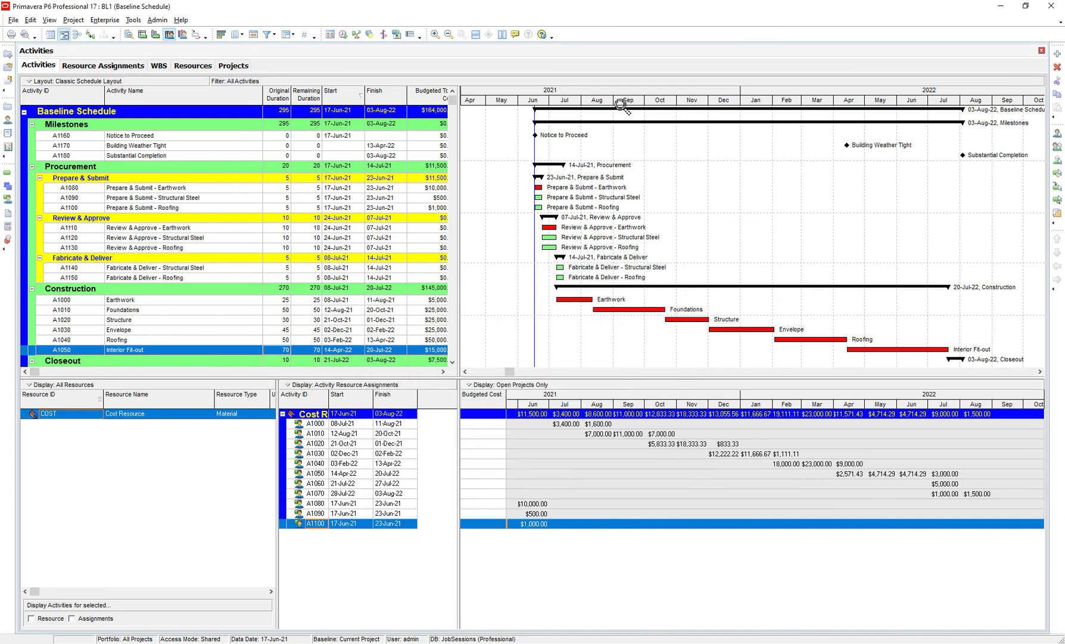
# Widen the months and Activity ID column, then check October 2021's $12,833.33 total and per-activity costs
pyautogui.moveTo(623, 106); pyautogui.dragTo(685, 106)
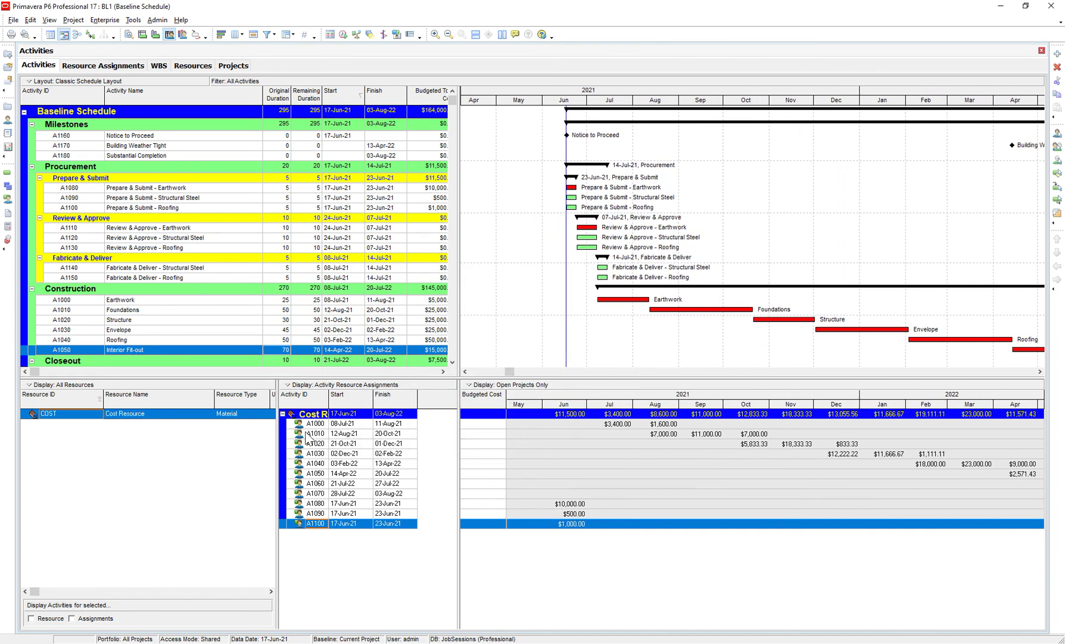
pyautogui.moveTo(329, 394); pyautogui.dragTo(348, 394)
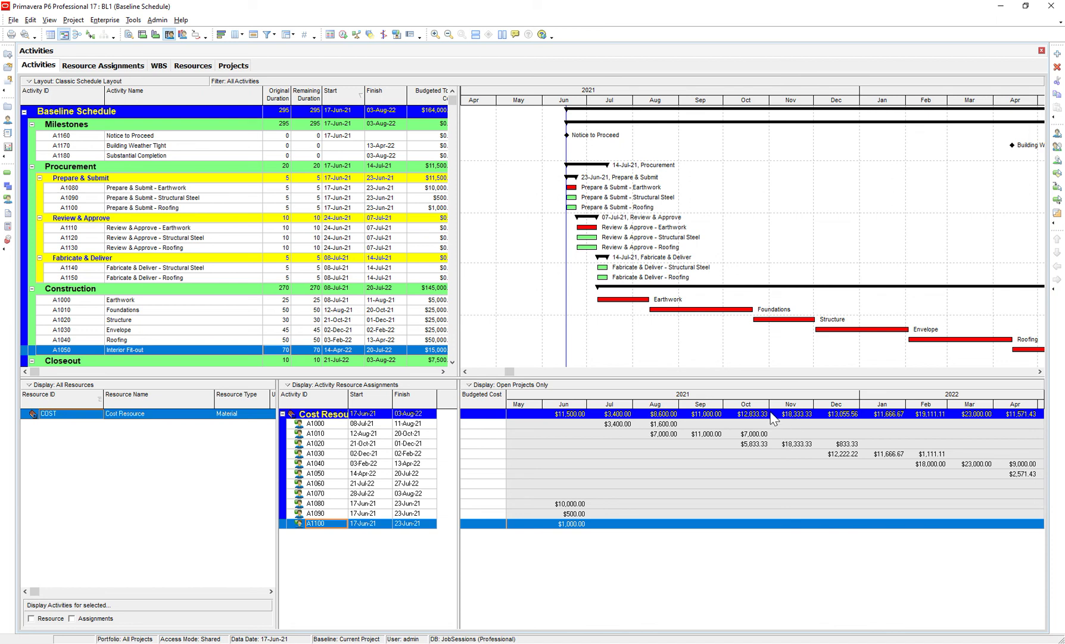
pyautogui.click(745, 414)
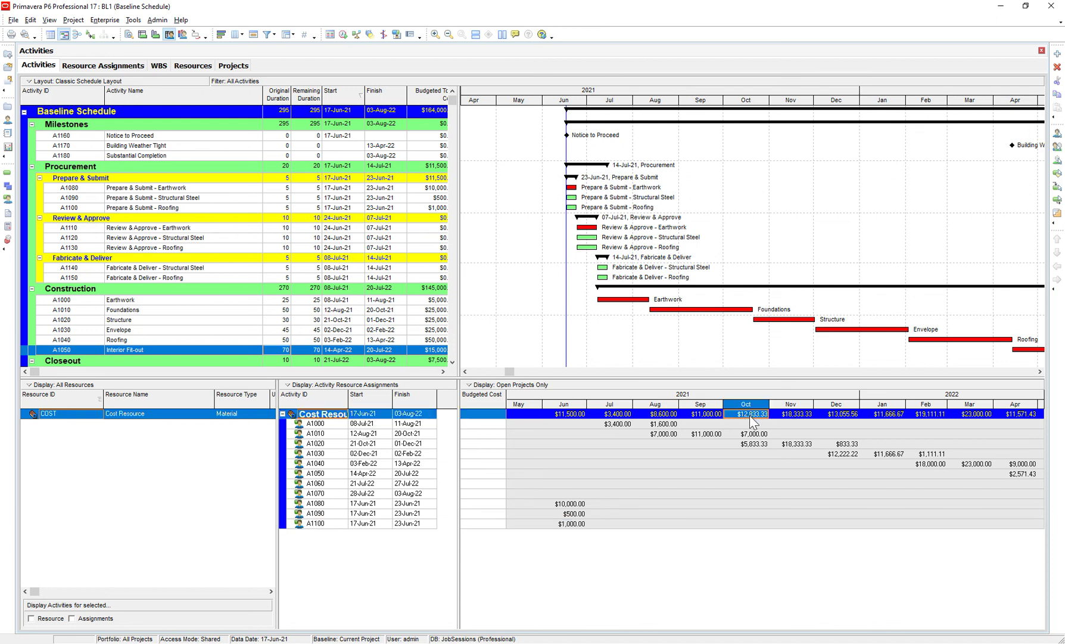
pyautogui.click(754, 434)
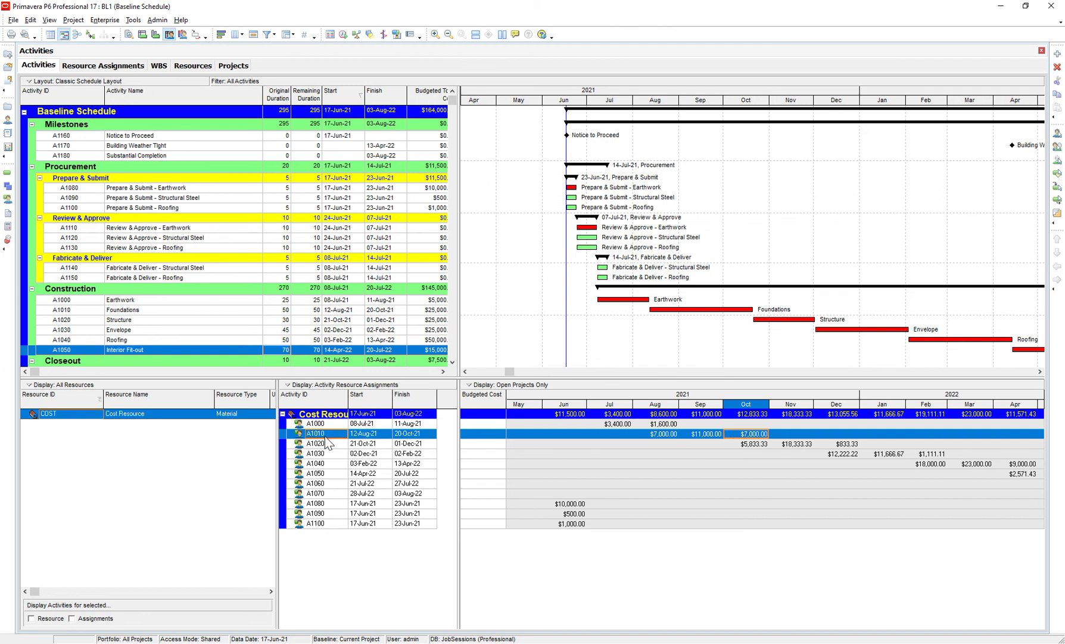
pyautogui.click(322, 444)
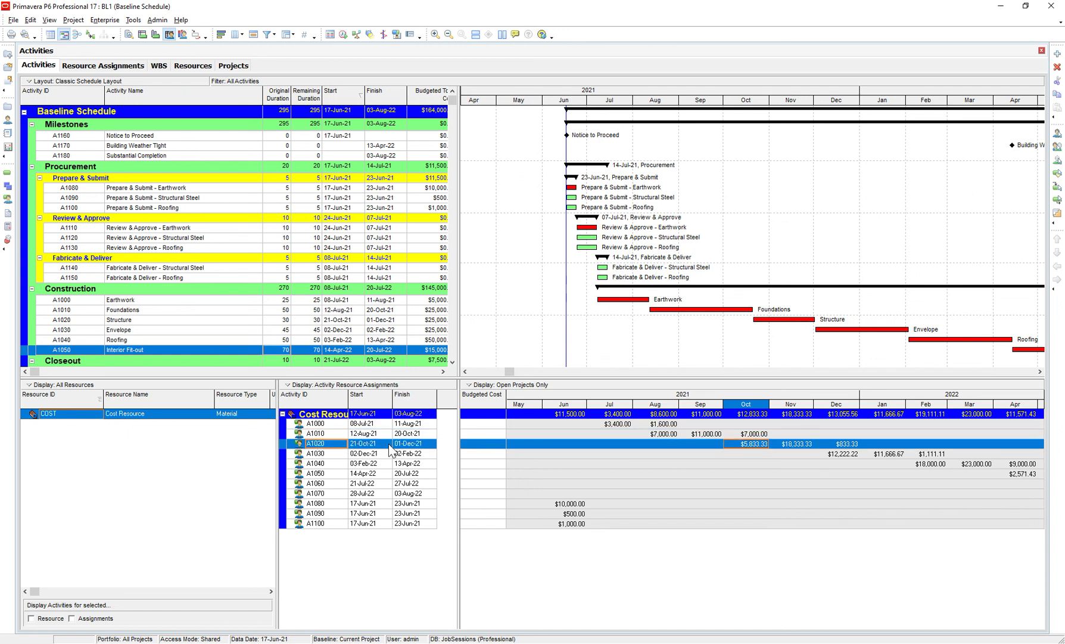